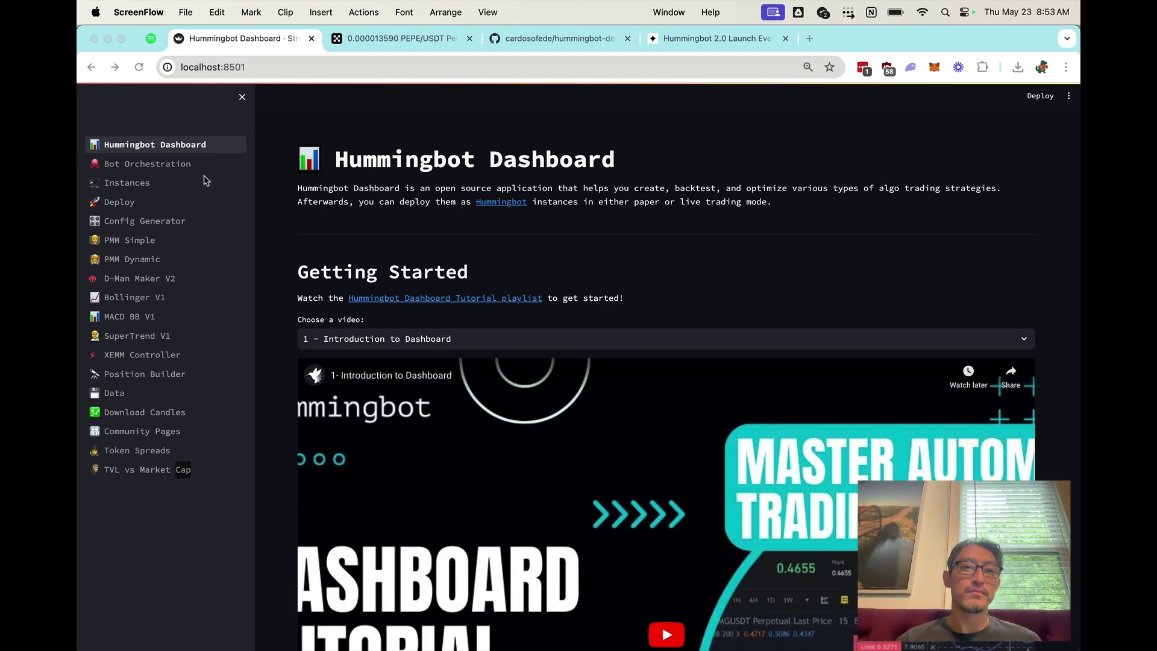
# Open the Config Generator section from the Dashboard sidebar.
pyautogui.click(144, 222)
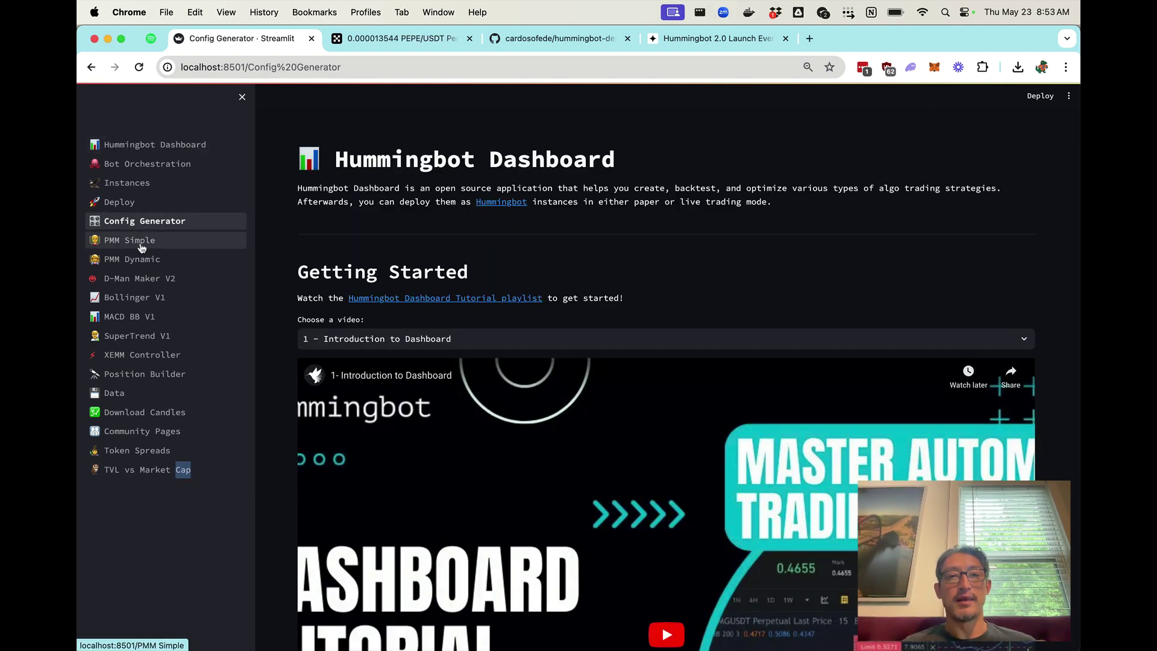
# Open the PMM Simple config page and select WLD in the WLD-USDT trading pair.
pyautogui.click(141, 245)
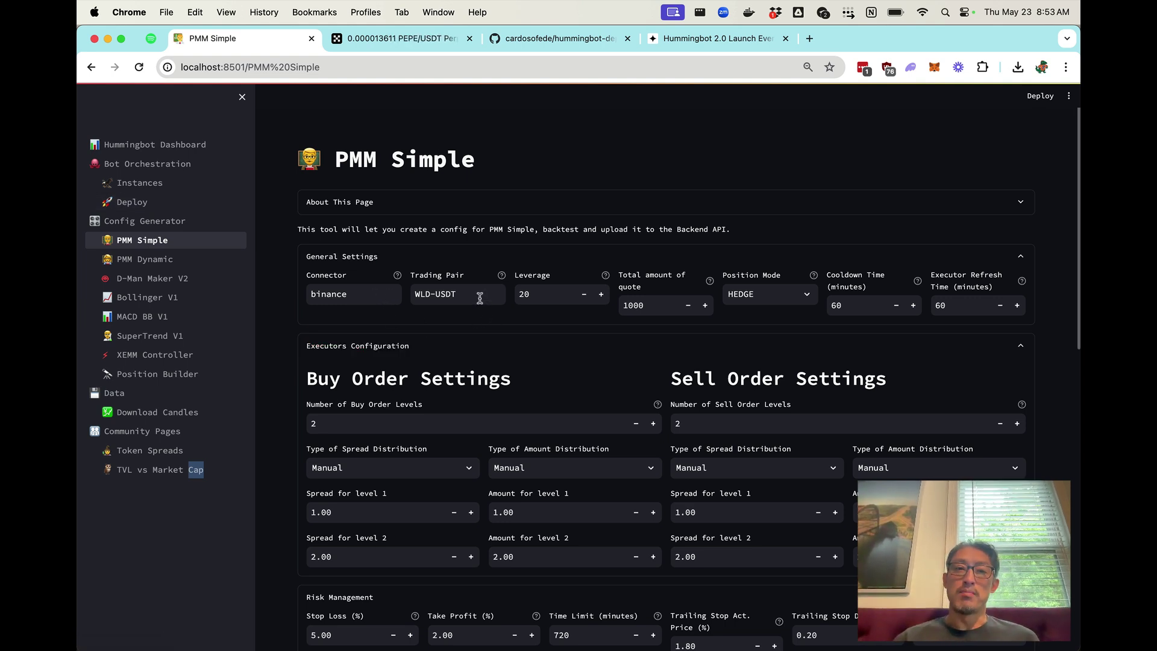
pyautogui.moveTo(431, 298); pyautogui.dragTo(409, 300)
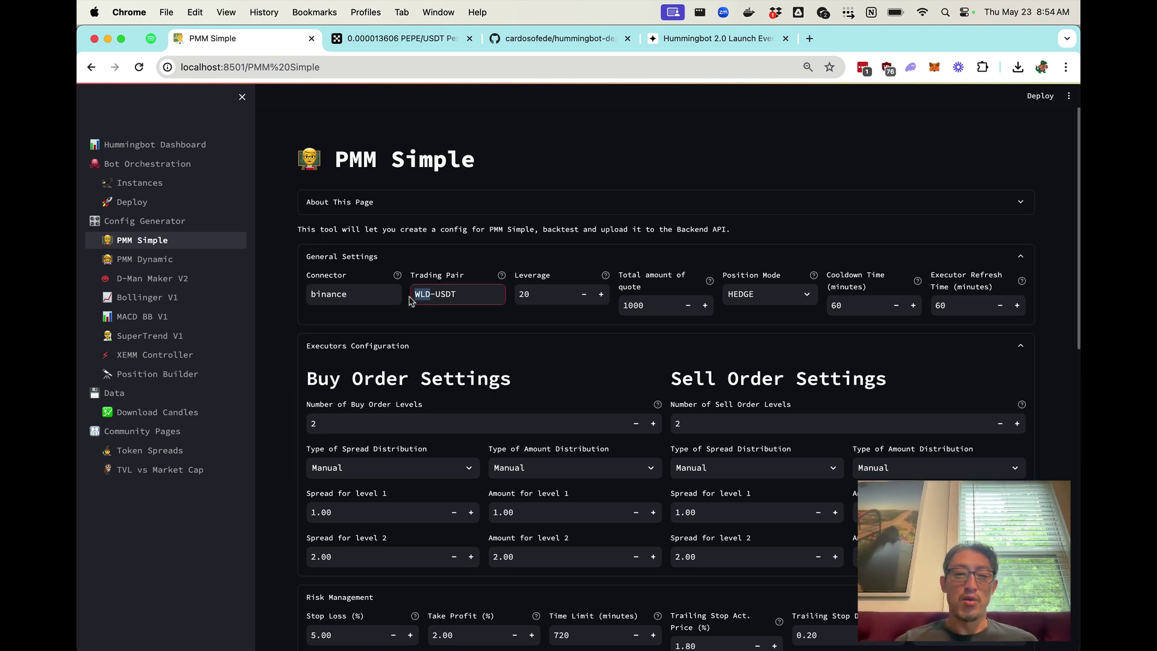
# Change the trading pair to SOL-USDT and the connector from binance to okx.
pyautogui.write('SOL')
pyautogui.scroll(-1, 496, 327)
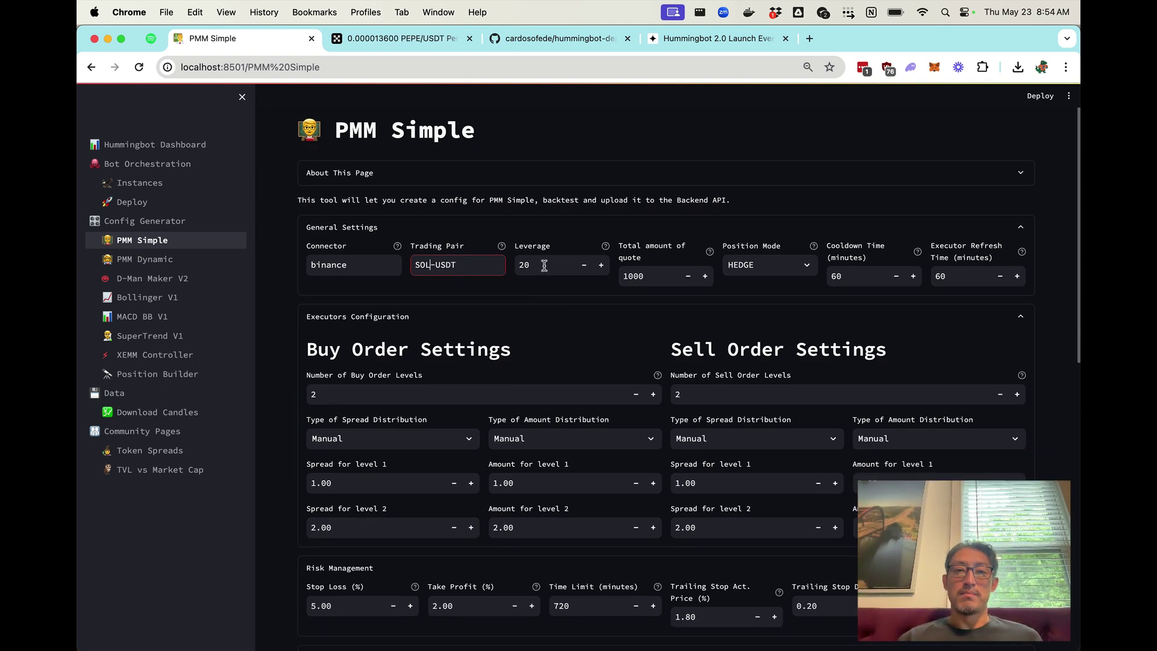
pyautogui.moveTo(532, 263); pyautogui.dragTo(516, 265)
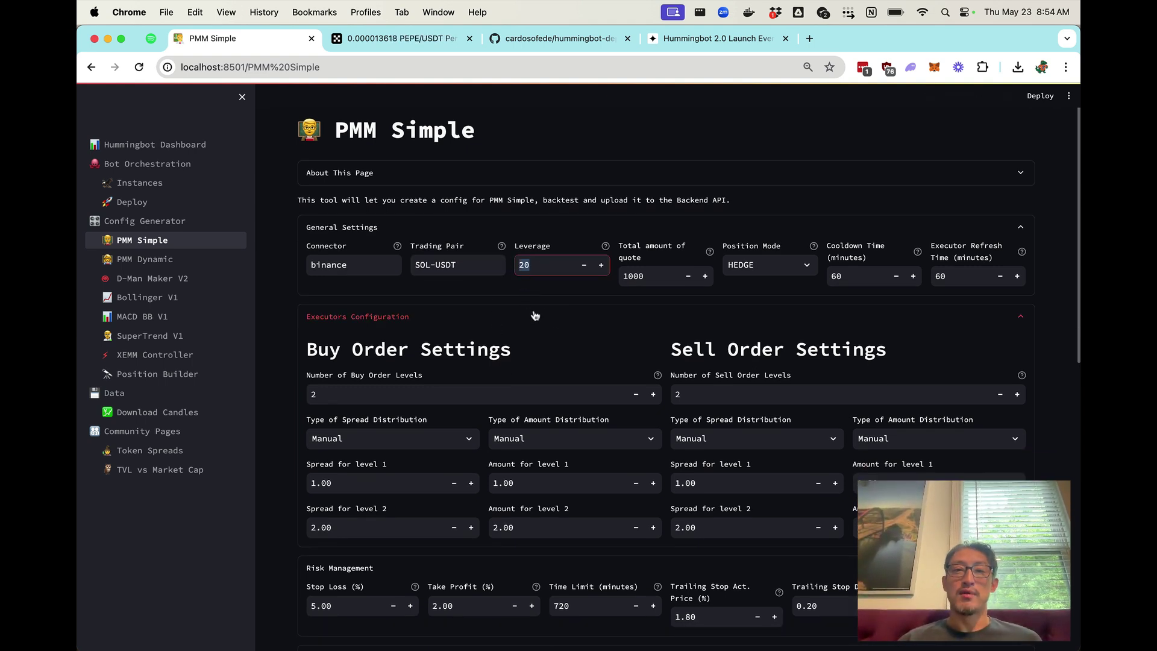
pyautogui.click(371, 268)
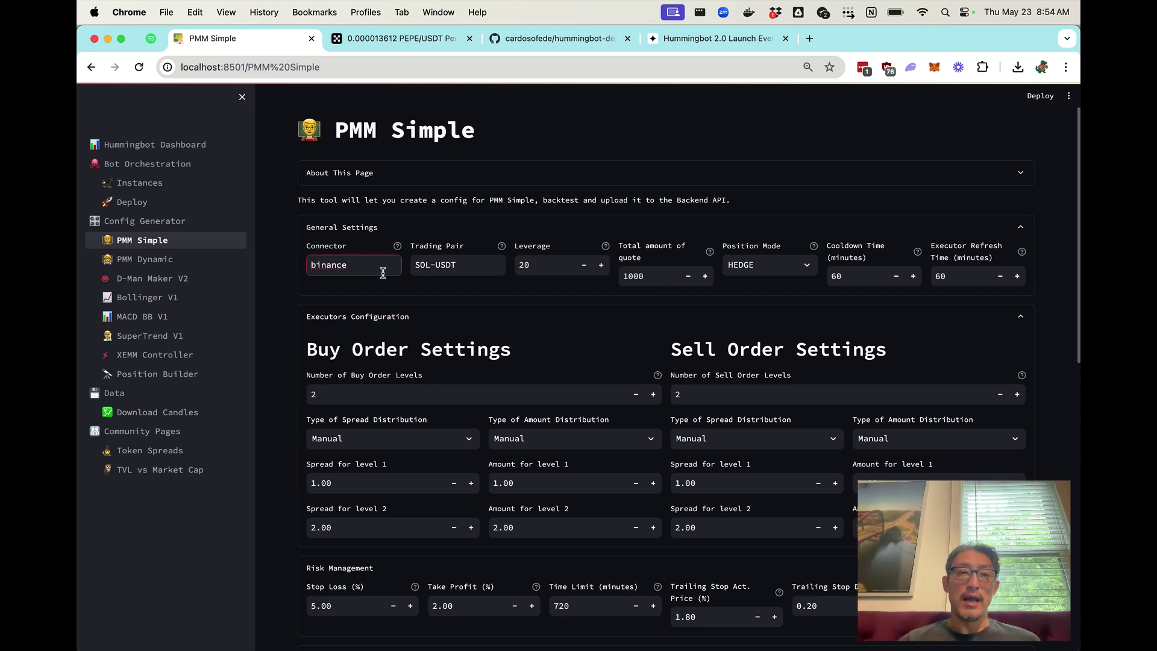
pyautogui.doubleClick(344, 265)
pyautogui.write('ok')
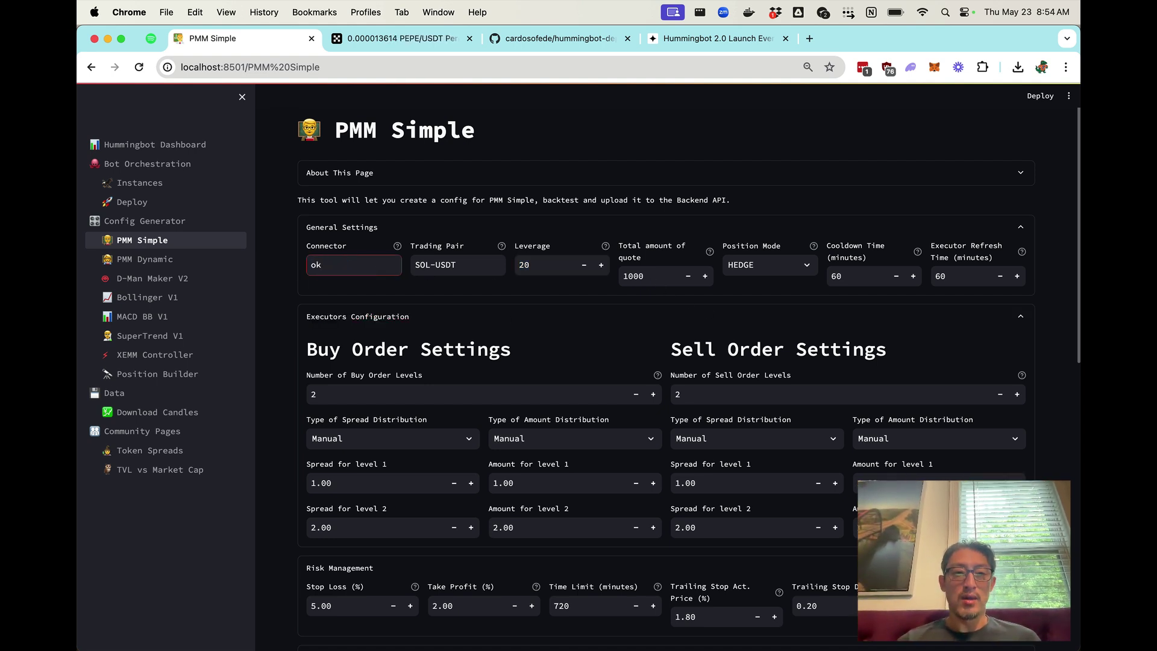
pyautogui.write('x')
pyautogui.press('Return')
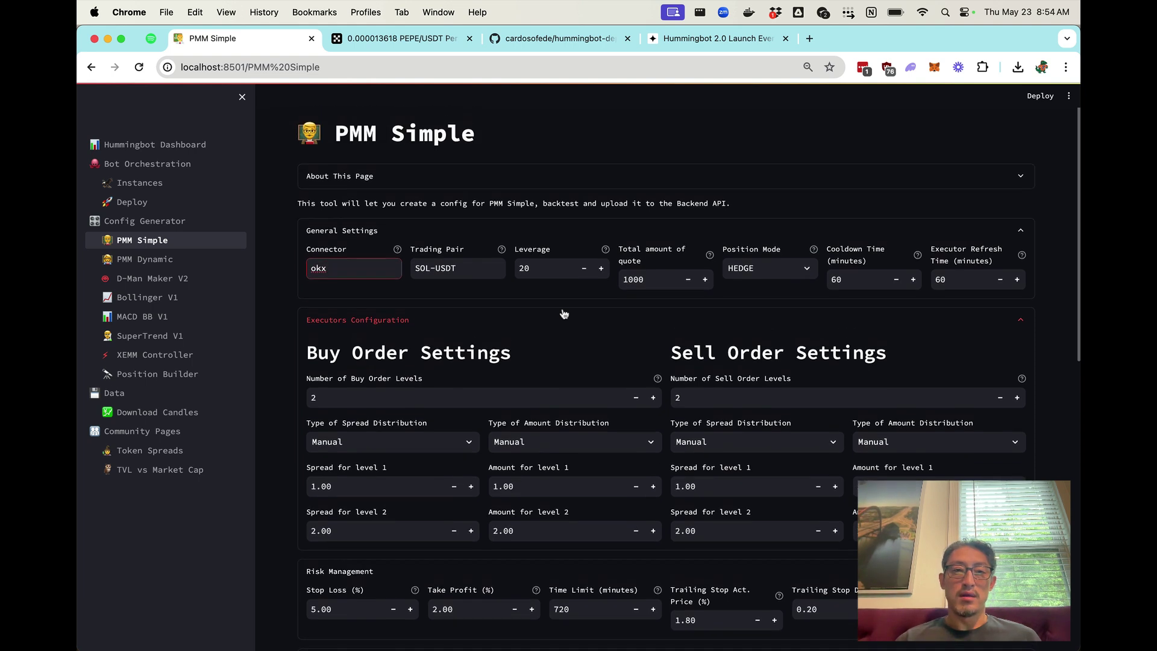
# Clear the leverage of 20 and complete the connector name as okx_perpetual.
pyautogui.click(536, 269)
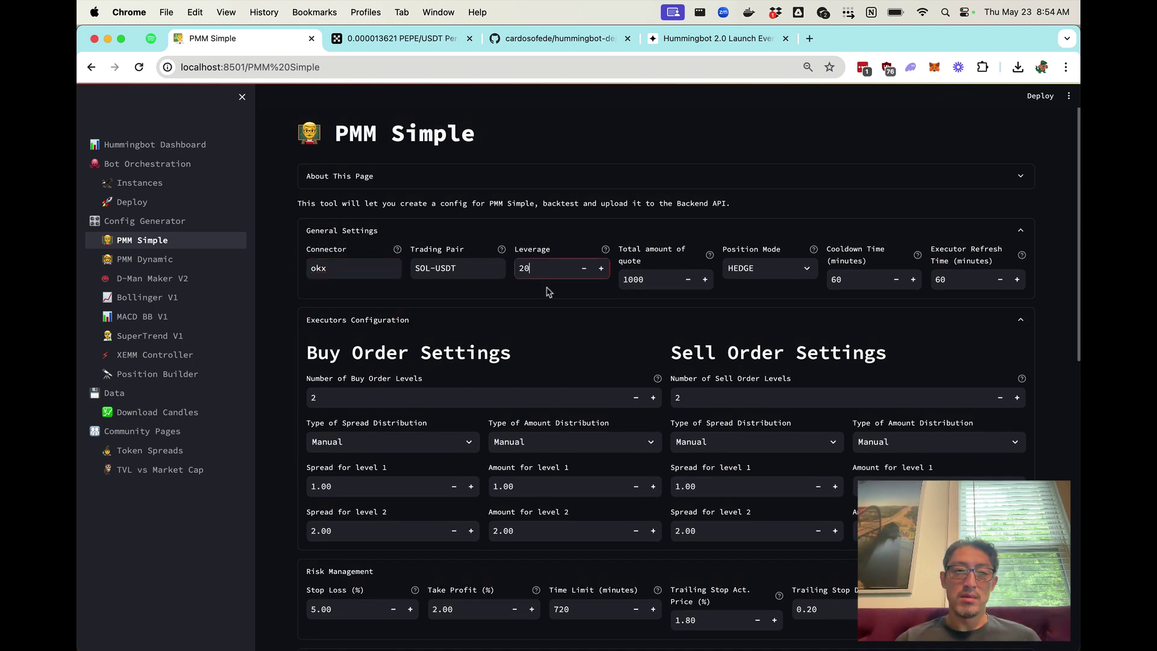
pyautogui.scroll(-1, 548, 292)
pyautogui.press('BackSpace')
pyautogui.press('BackSpace')
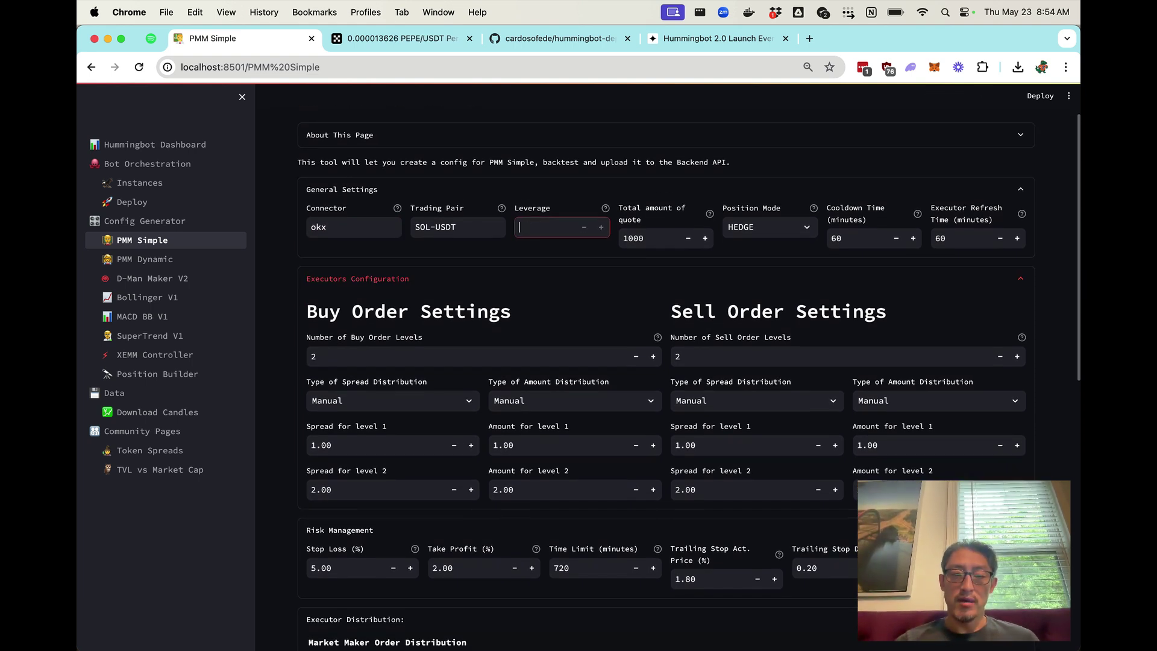
pyautogui.press('Return')
pyautogui.click(651, 238)
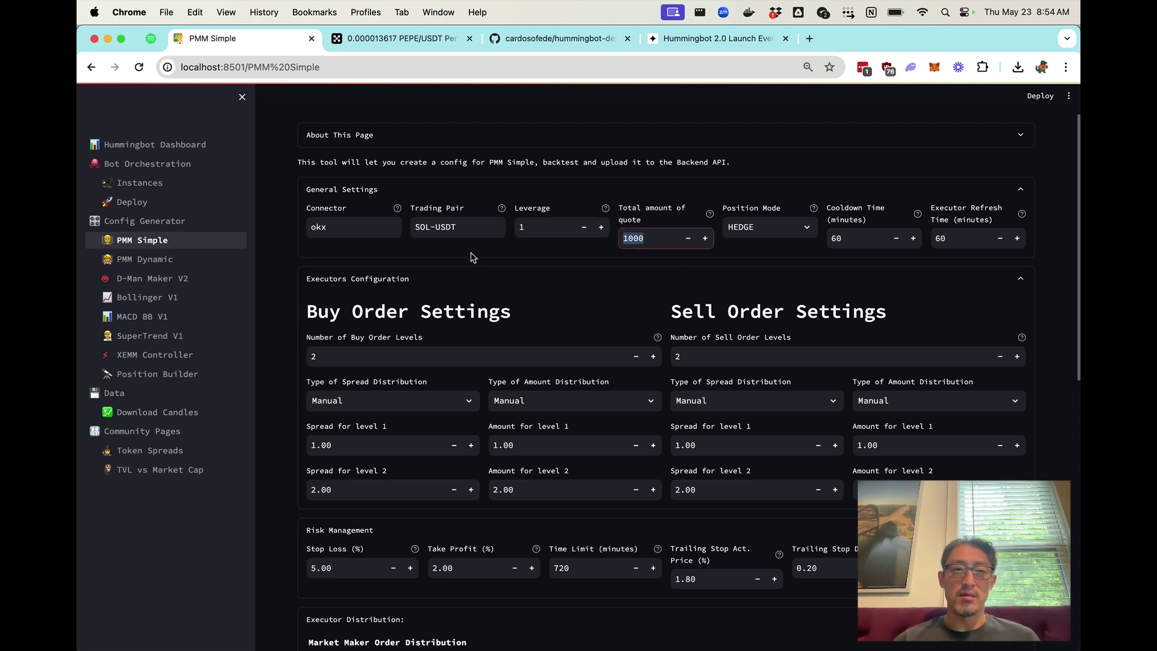
pyautogui.click(360, 224)
pyautogui.write('_perpet')
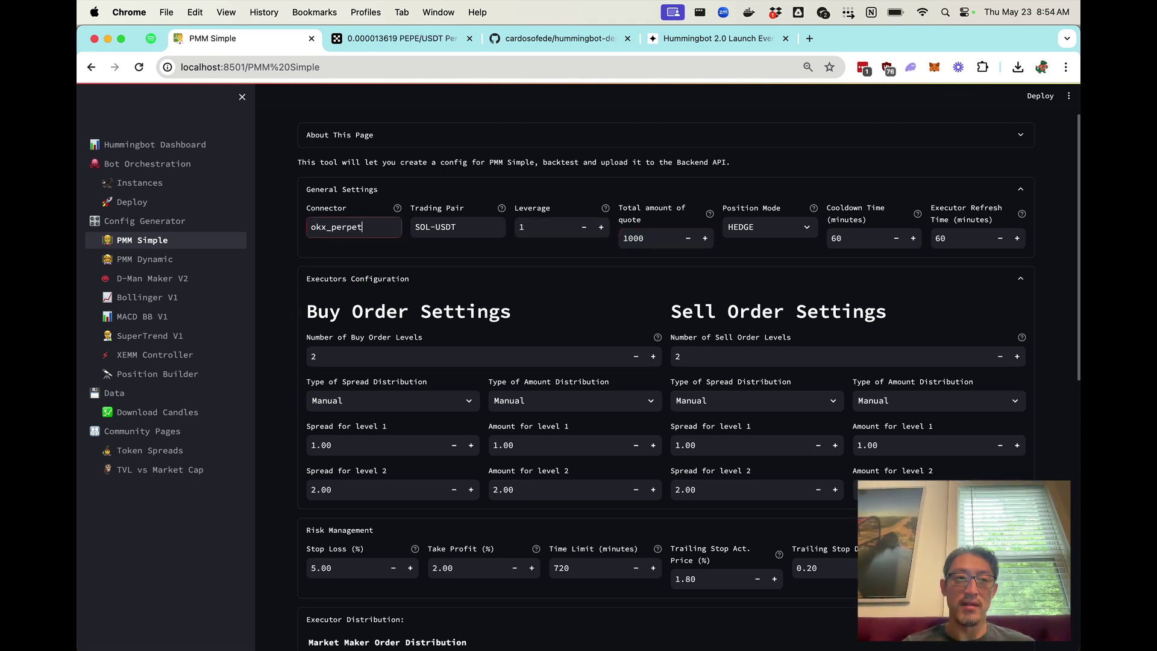
pyautogui.write('ual')
pyautogui.press('Return')
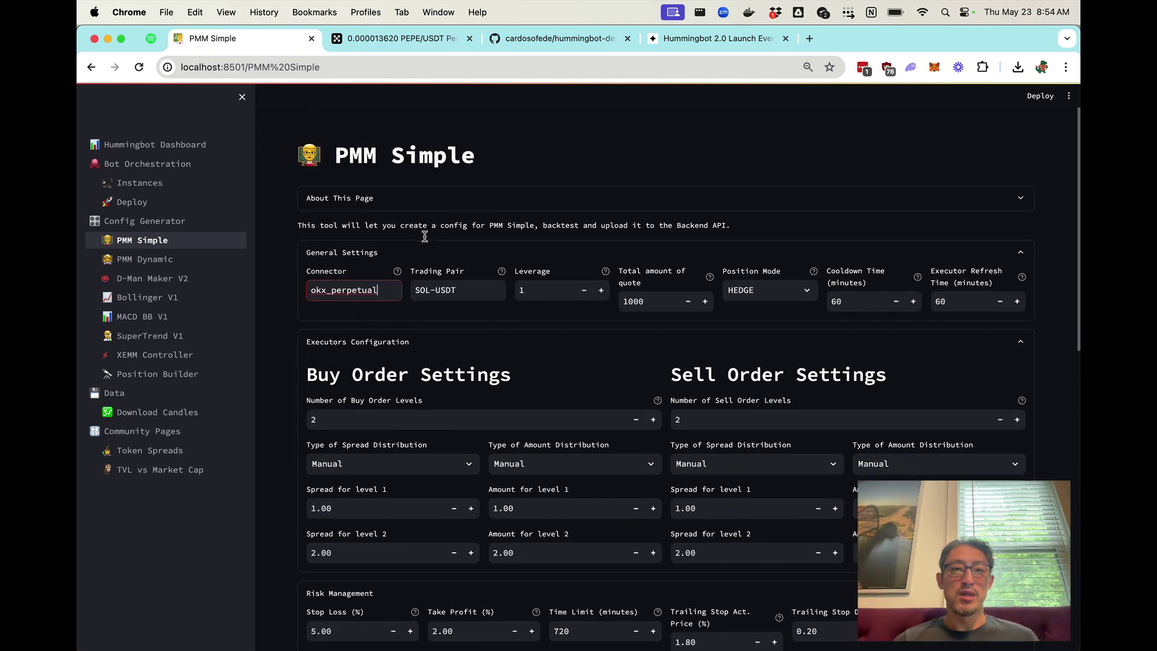
# Set leverage to 10 and the total quote amount to 500.
pyautogui.click(546, 290)
pyautogui.press('BackSpace')
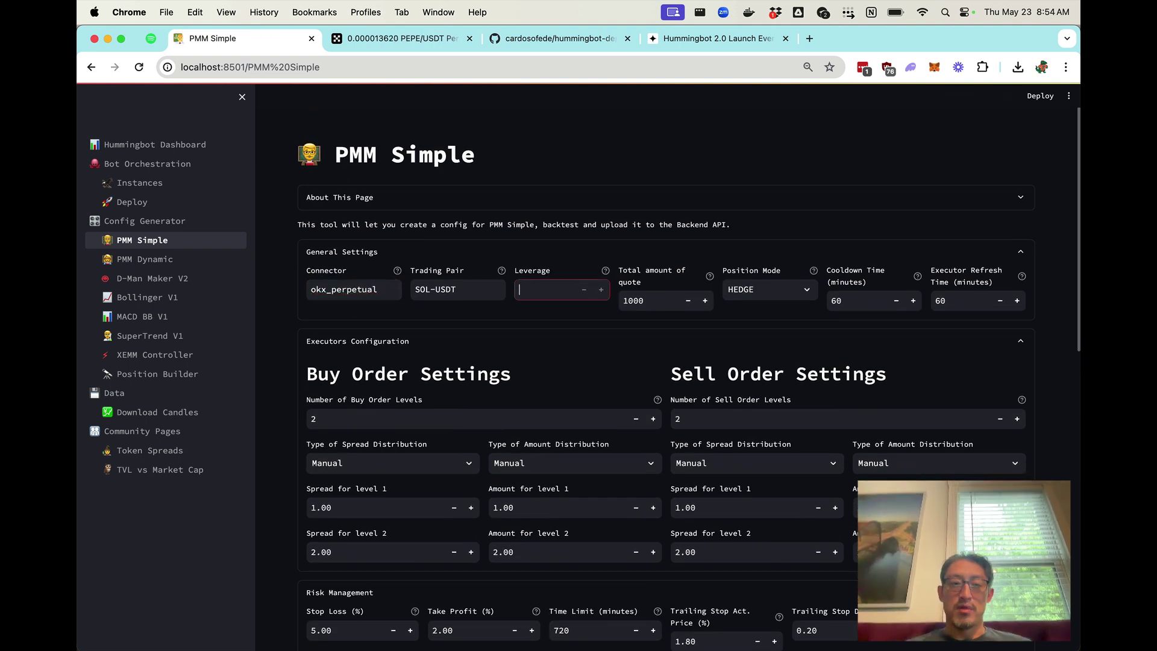
pyautogui.write('20')
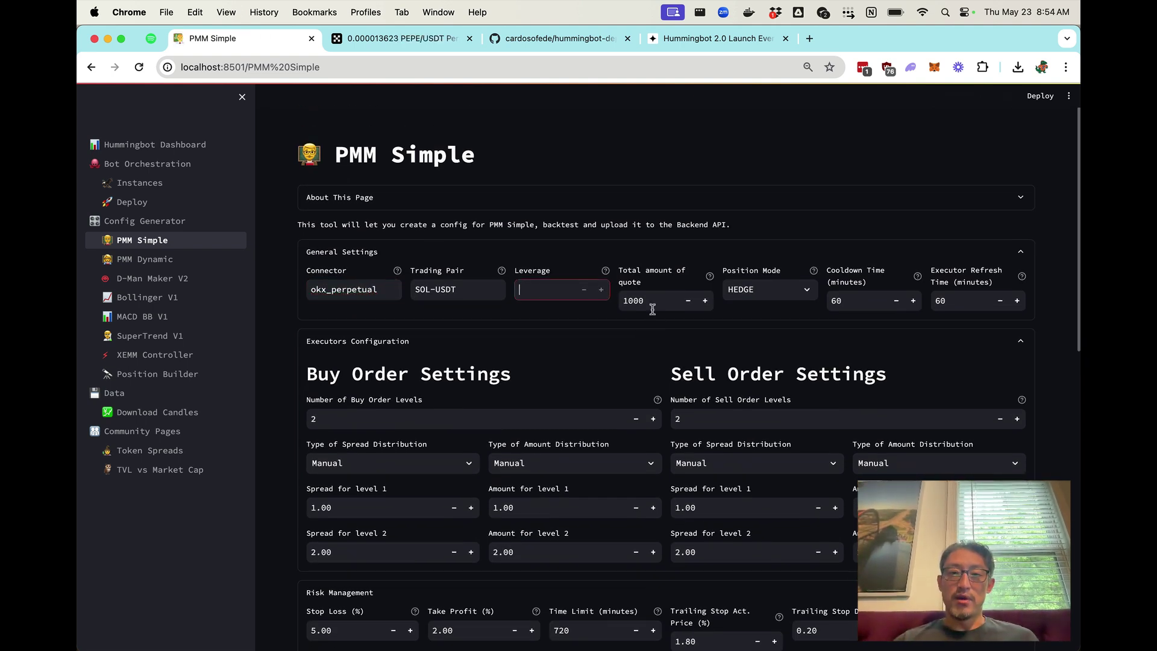
pyautogui.press('Tab')
pyautogui.write('500')
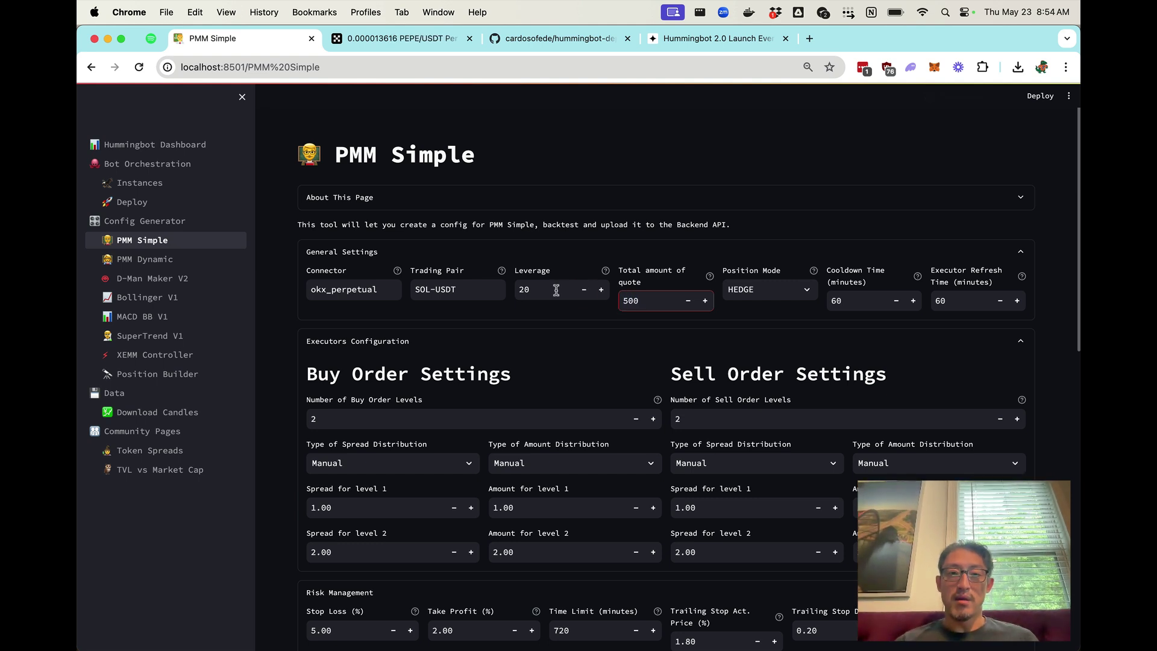
pyautogui.moveTo(548, 290); pyautogui.dragTo(514, 294)
pyautogui.write('10')
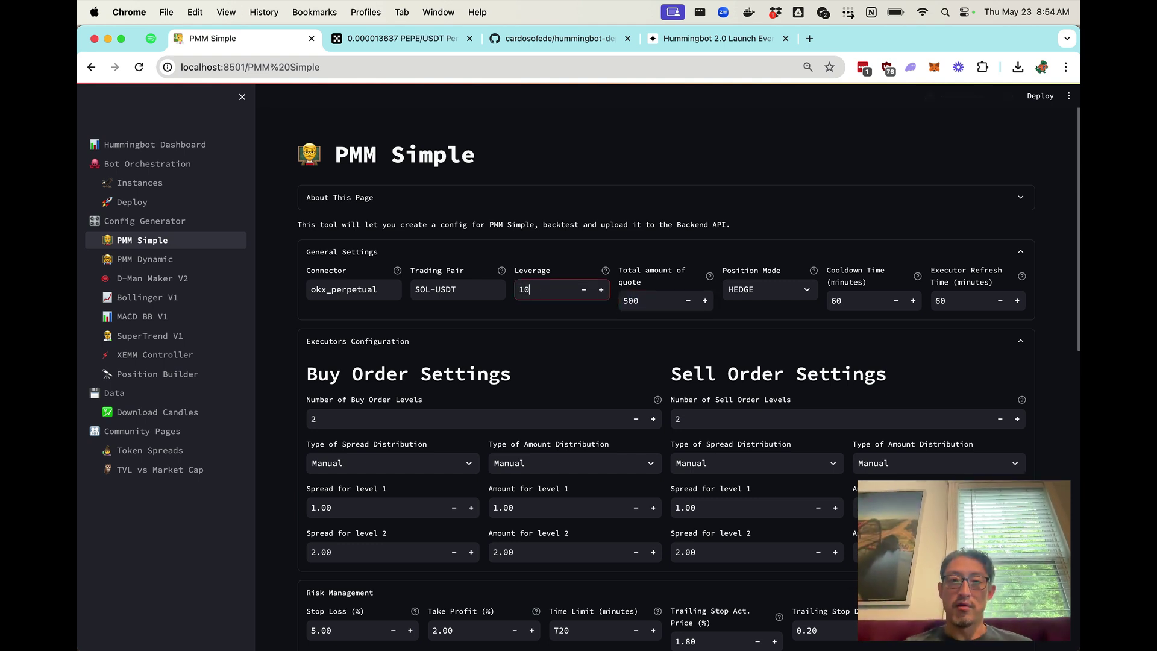
pyautogui.rightClick(540, 321)
pyautogui.click(527, 333)
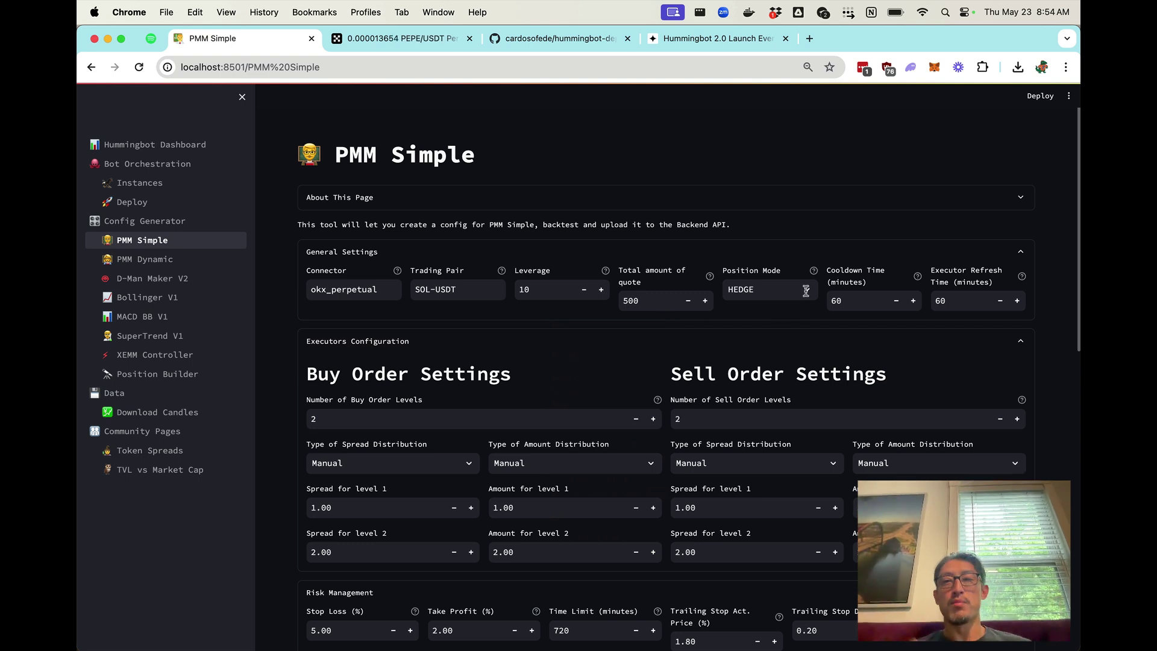
# Lower both buy and sell order levels from 2 to 1.
pyautogui.scroll(-2, 811, 290)
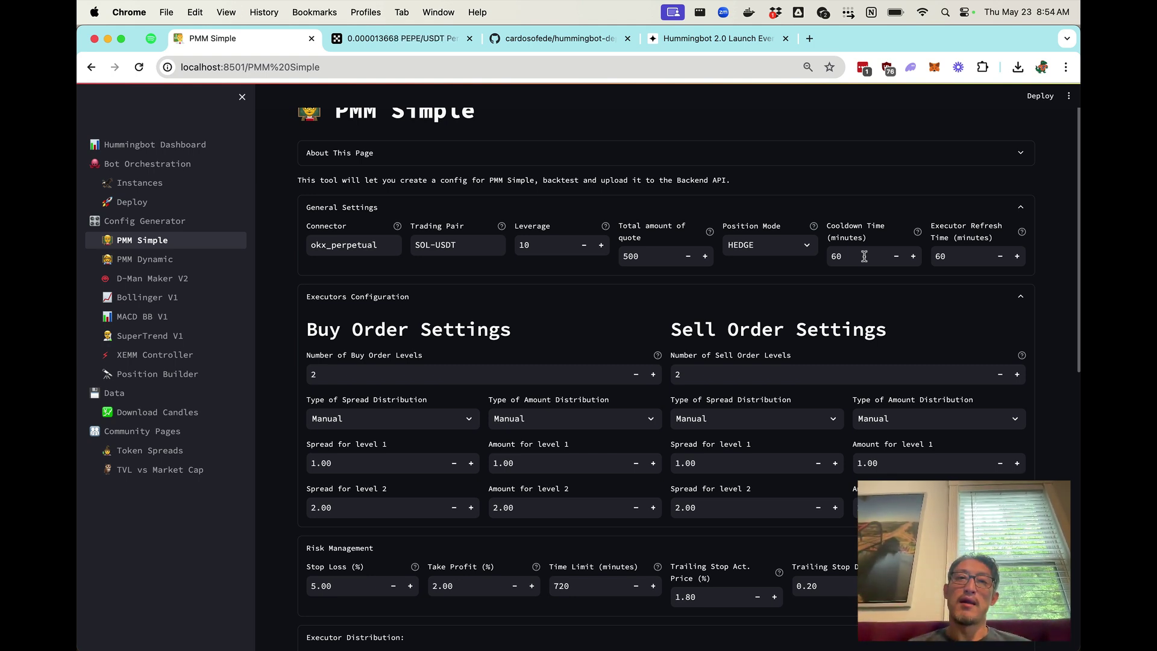
pyautogui.scroll(-4, 864, 256)
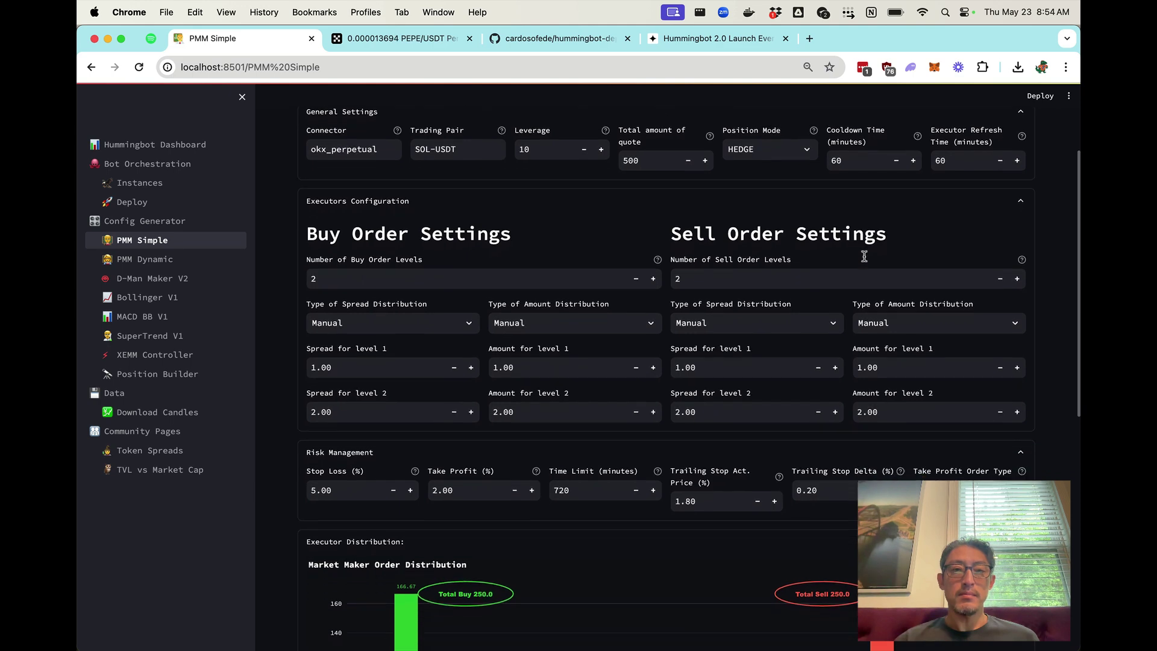
pyautogui.scroll(-2, 864, 256)
pyautogui.scroll(-1, 757, 276)
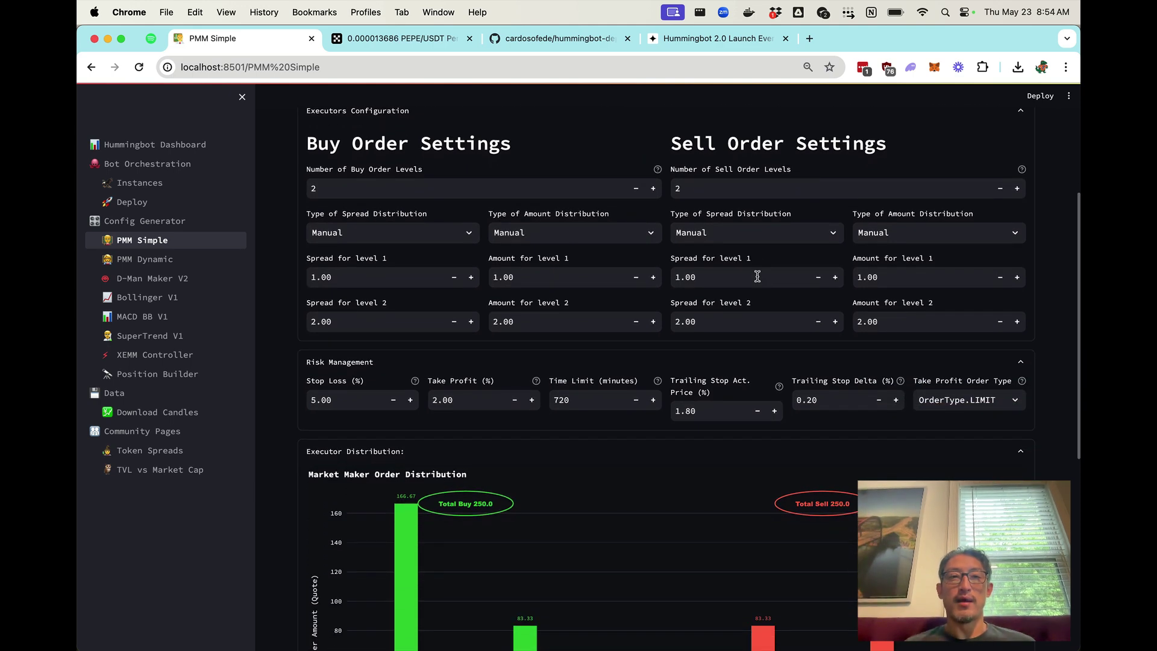
pyautogui.scroll(-1, 757, 276)
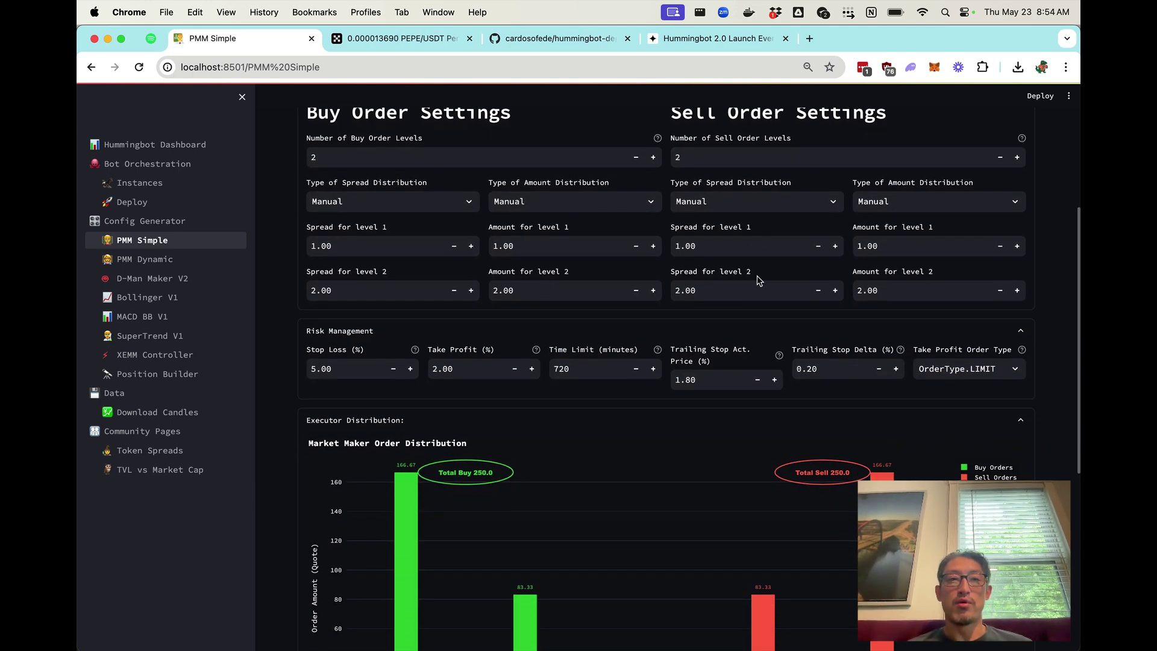
pyautogui.scroll(1, 758, 280)
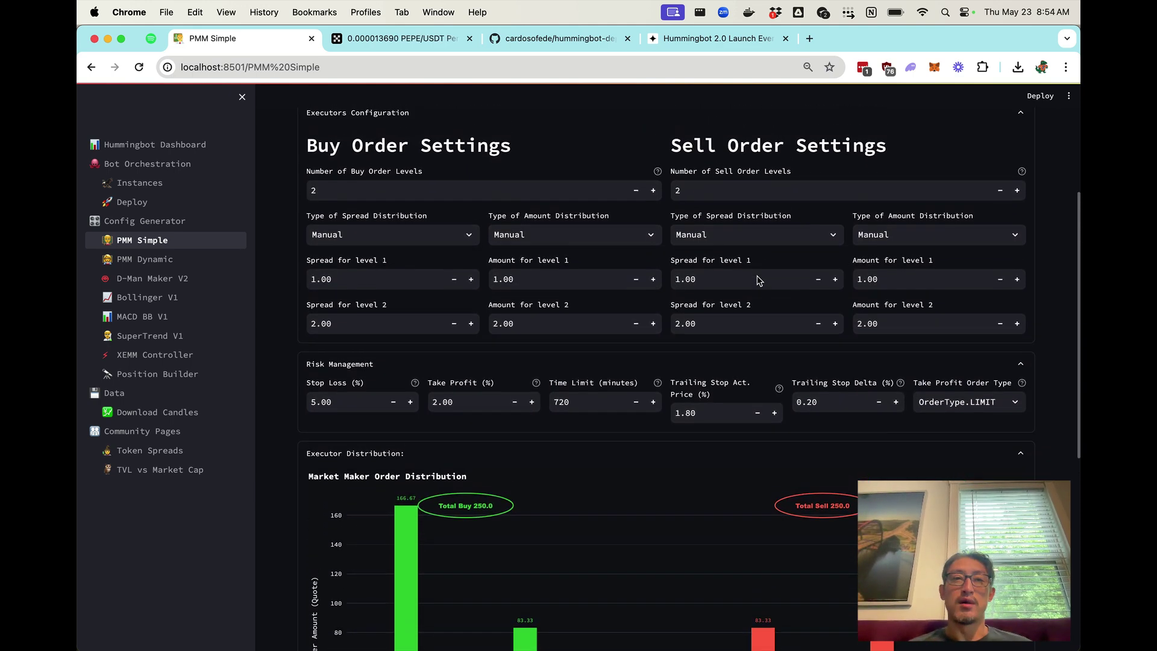
pyautogui.click(636, 190)
pyautogui.scroll(-2, 620, 336)
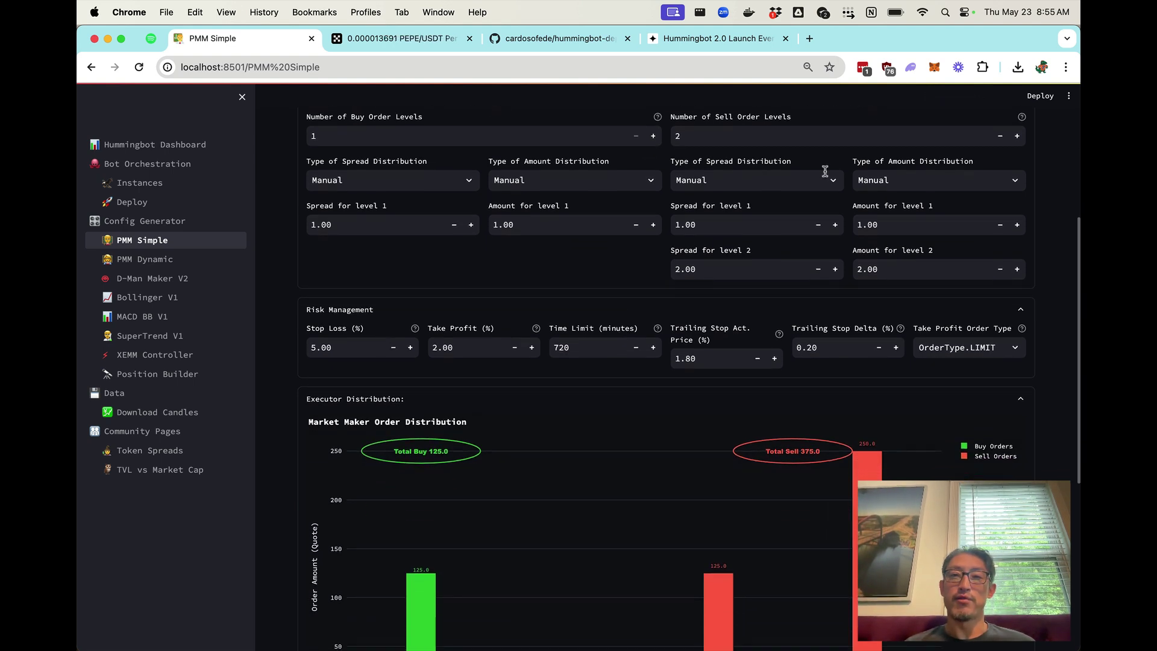
pyautogui.click(1000, 135)
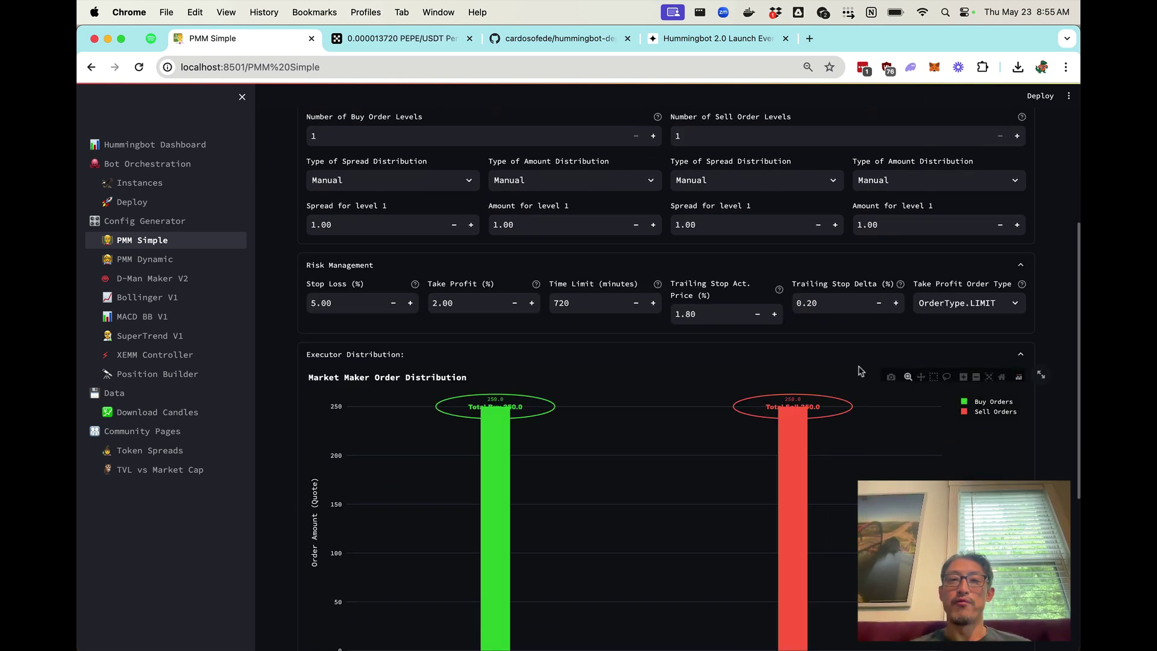
# Raise the sell and buy order levels to 3 each.
pyautogui.click(1017, 135)
pyautogui.click(1017, 135)
pyautogui.click(652, 135)
pyautogui.click(653, 136)
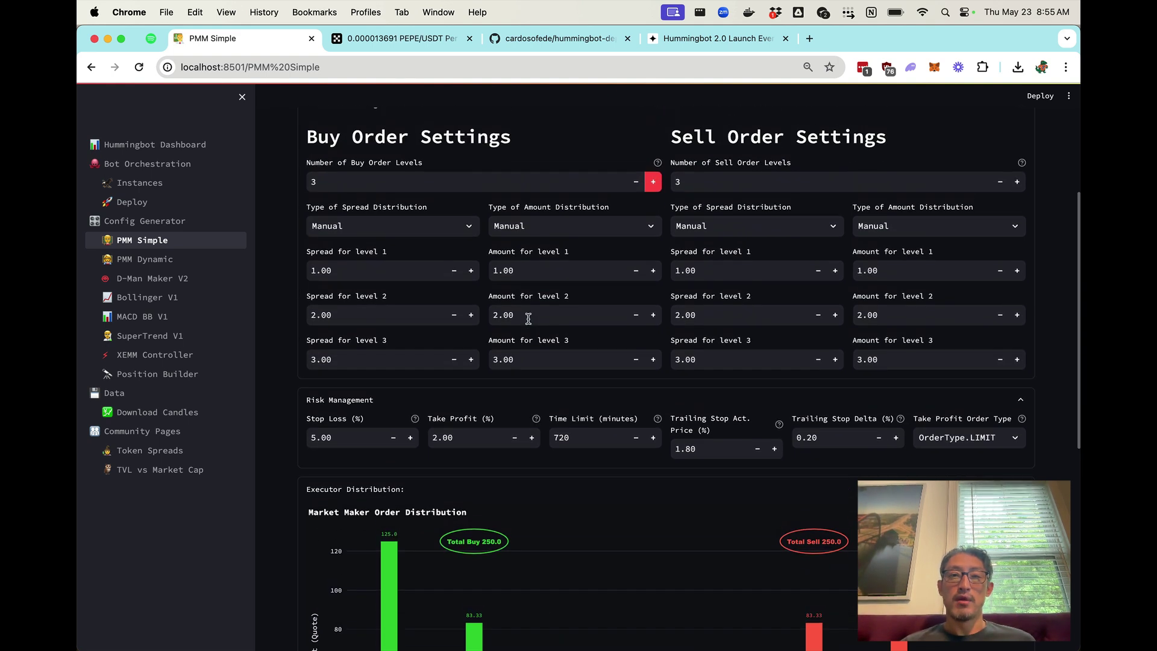
# Try a Geometric buy spread distribution, then revert it to Manual.
pyautogui.click(469, 227)
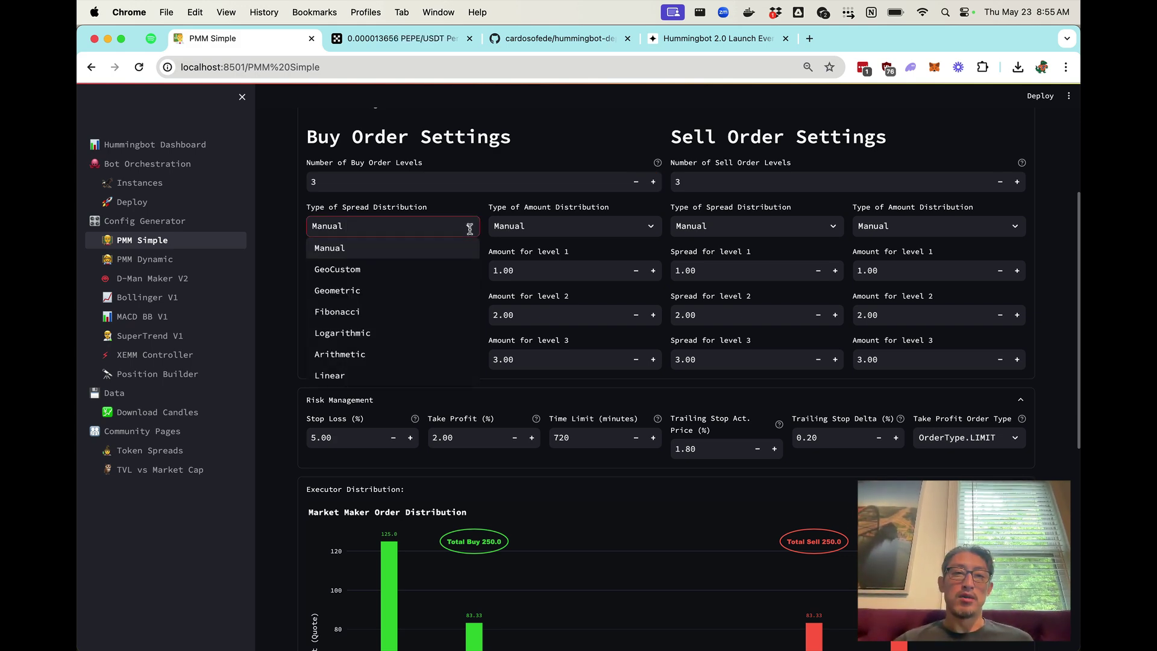
pyautogui.click(435, 292)
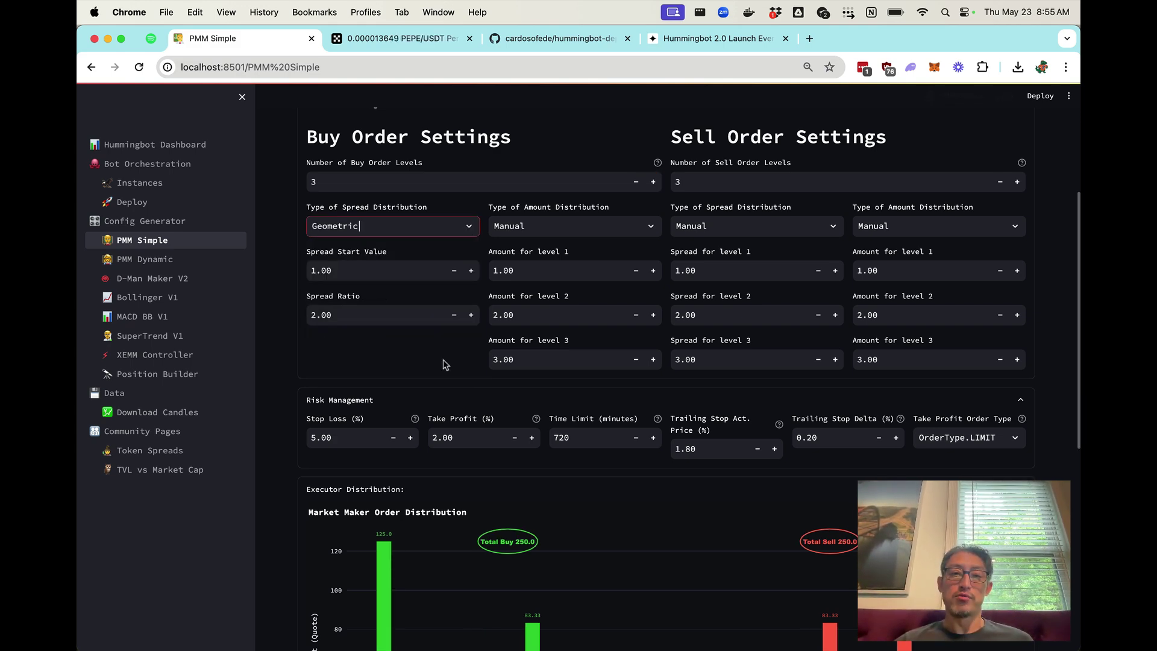
pyautogui.scroll(-2, 455, 416)
pyautogui.scroll(3, 460, 422)
pyautogui.scroll(-2, 458, 394)
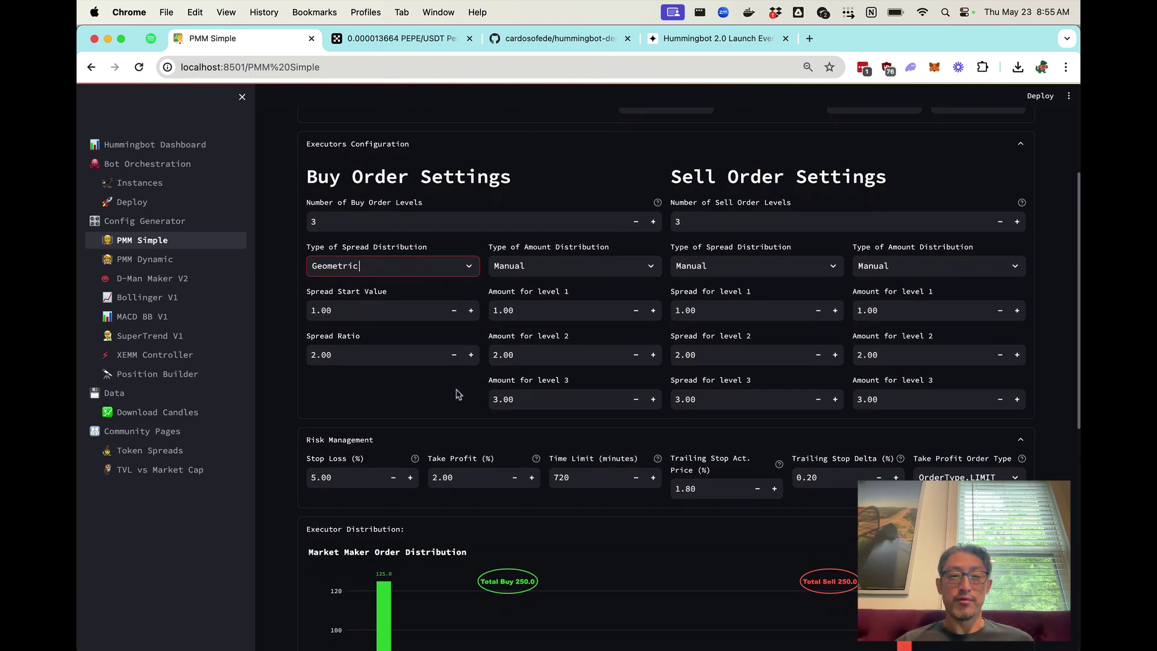
pyautogui.scroll(-3, 455, 392)
pyautogui.scroll(4, 456, 391)
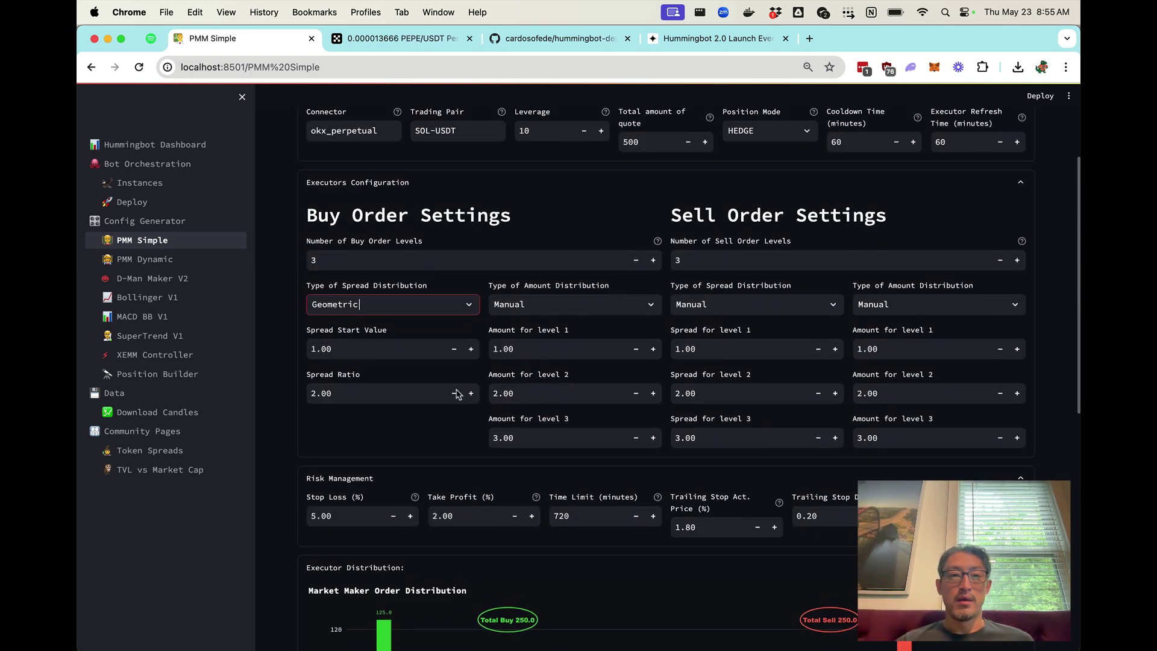
pyautogui.click(473, 307)
pyautogui.click(421, 334)
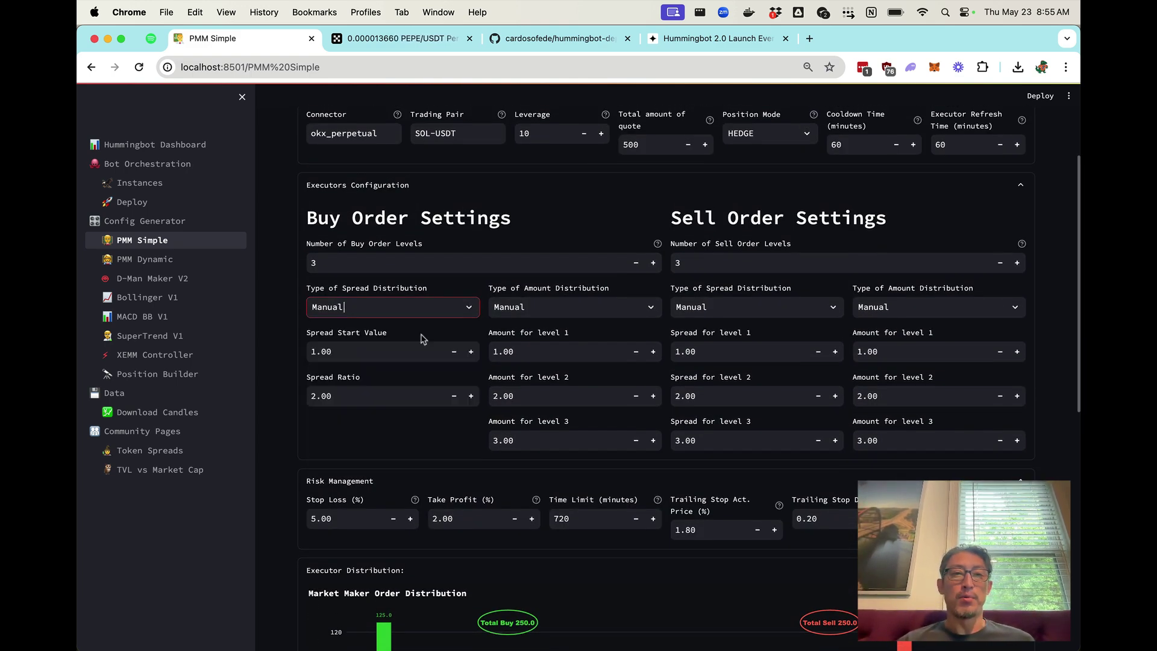
# Cut the buy and sell order levels down to 1 each.
pyautogui.click(635, 263)
pyautogui.click(635, 263)
pyautogui.click(995, 263)
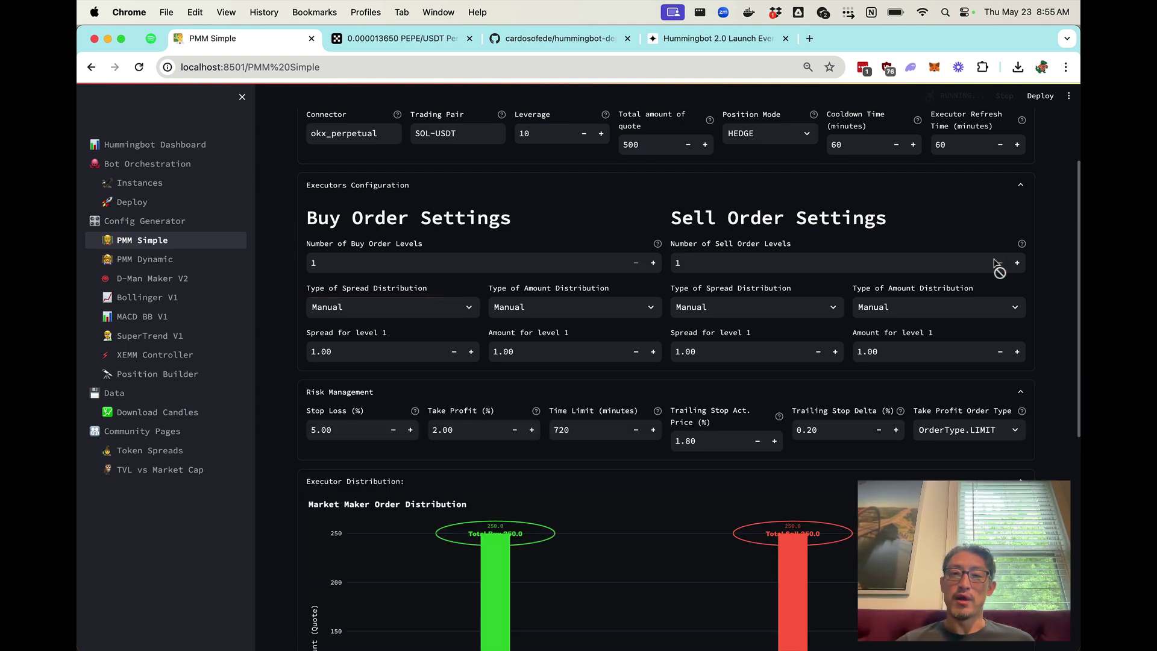
pyautogui.scroll(-4, 711, 343)
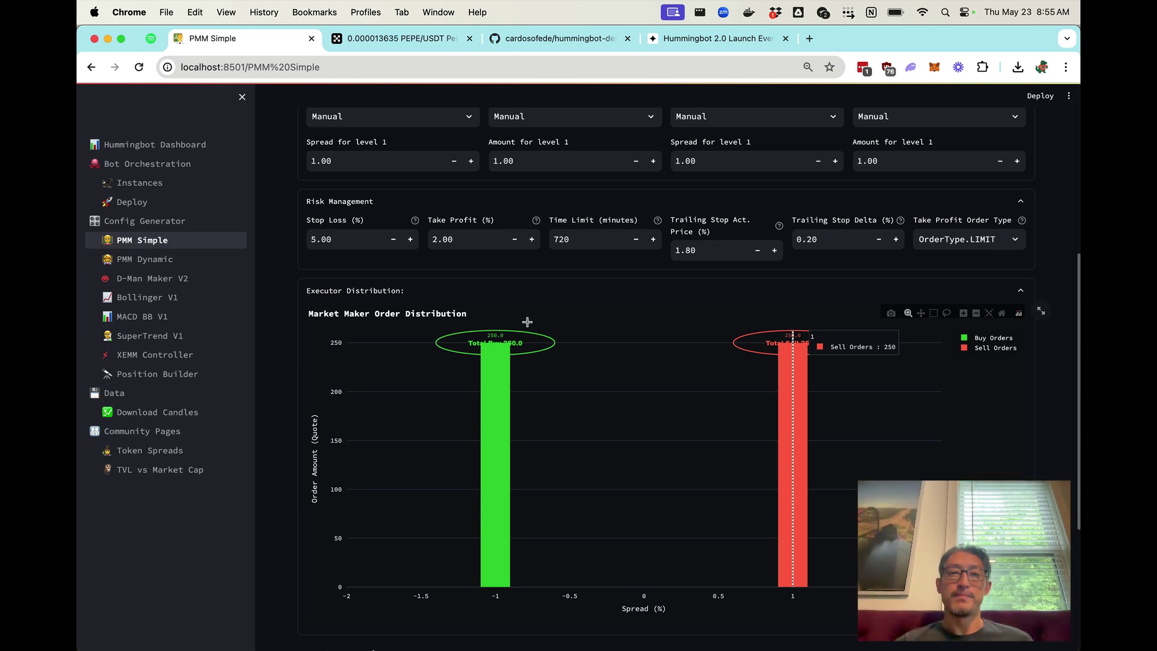
pyautogui.scroll(4, 362, 291)
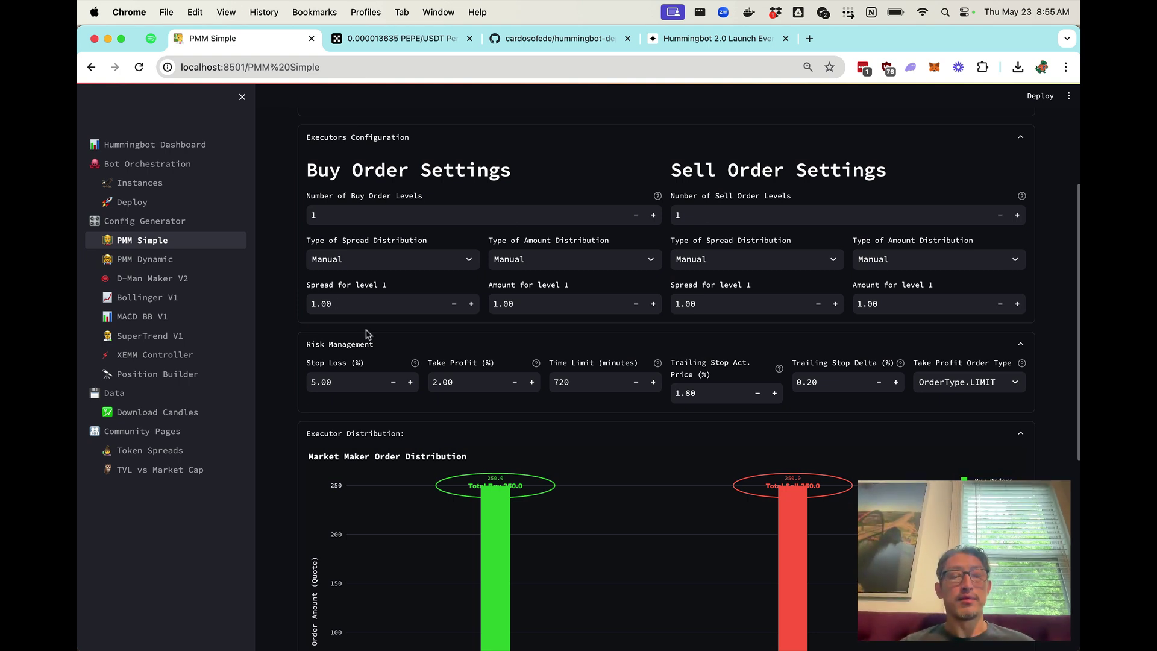
pyautogui.scroll(-2, 417, 373)
pyautogui.scroll(-1, 417, 374)
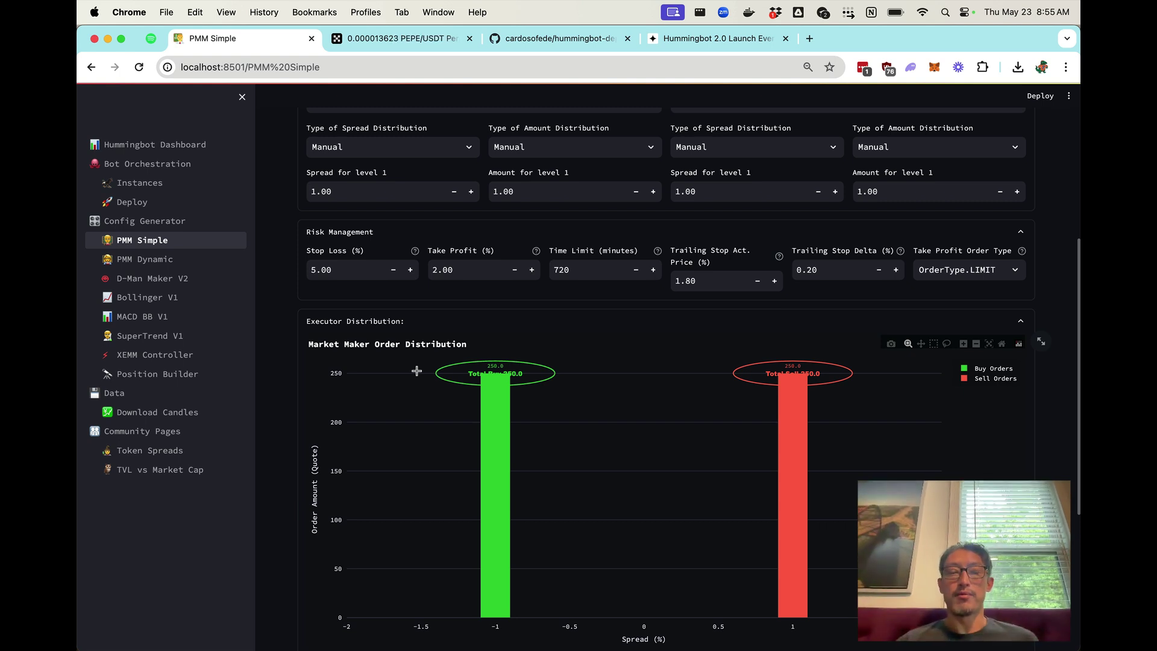
pyautogui.scroll(-1, 417, 371)
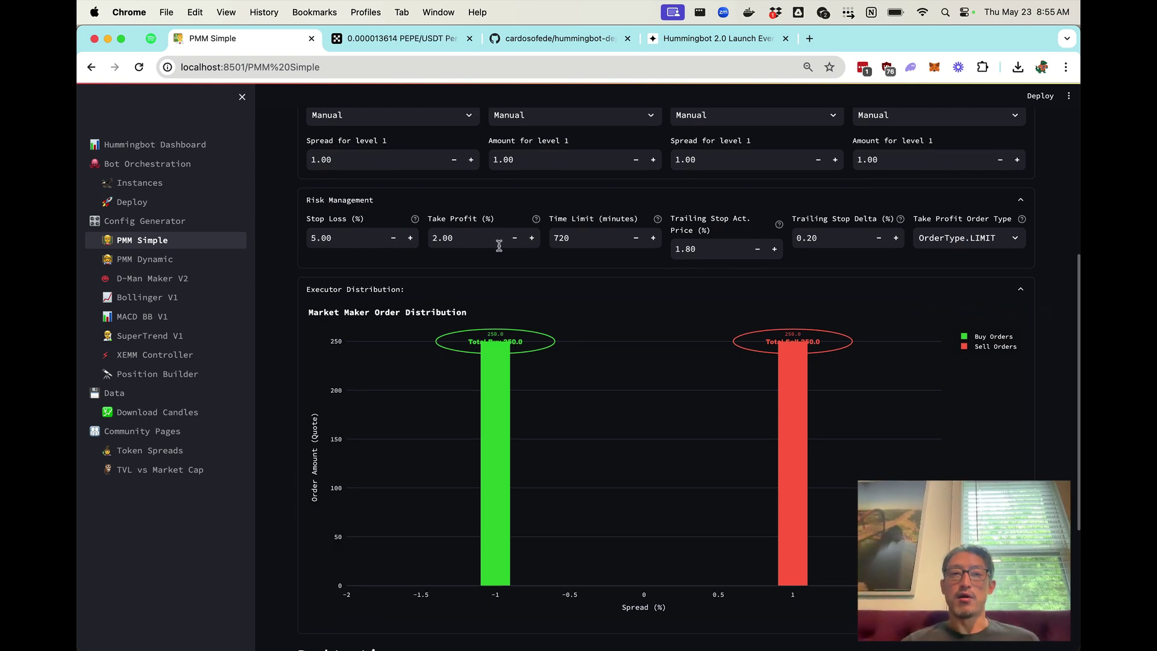
pyautogui.scroll(-7, 499, 245)
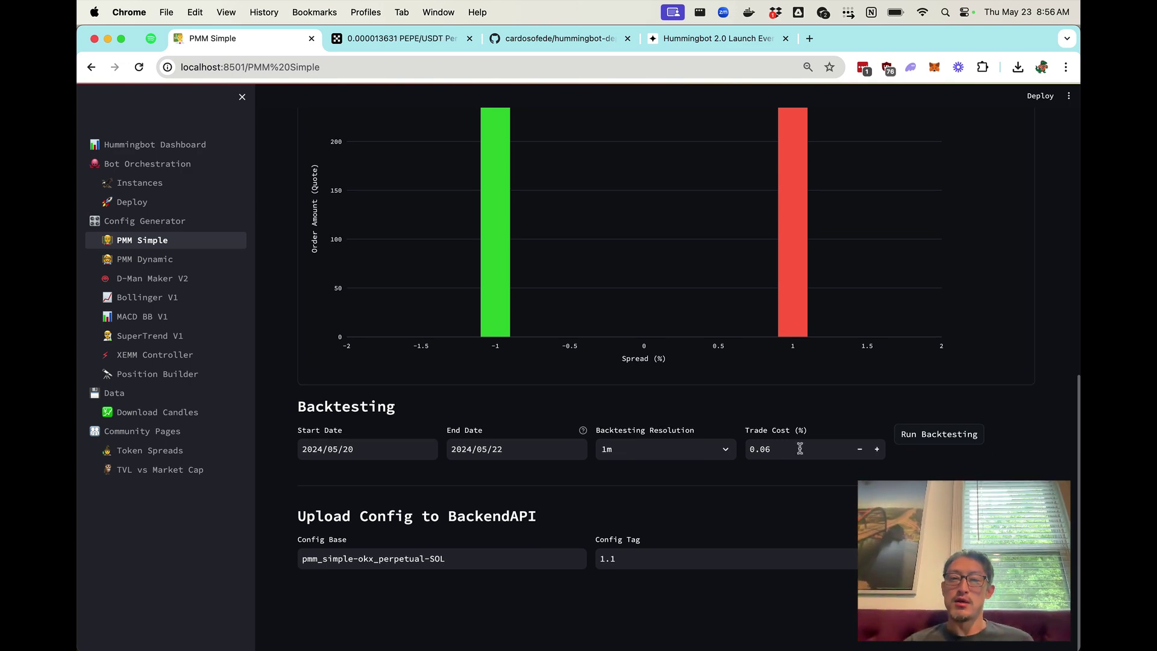
pyautogui.scroll(2, 799, 447)
pyautogui.scroll(2, 800, 449)
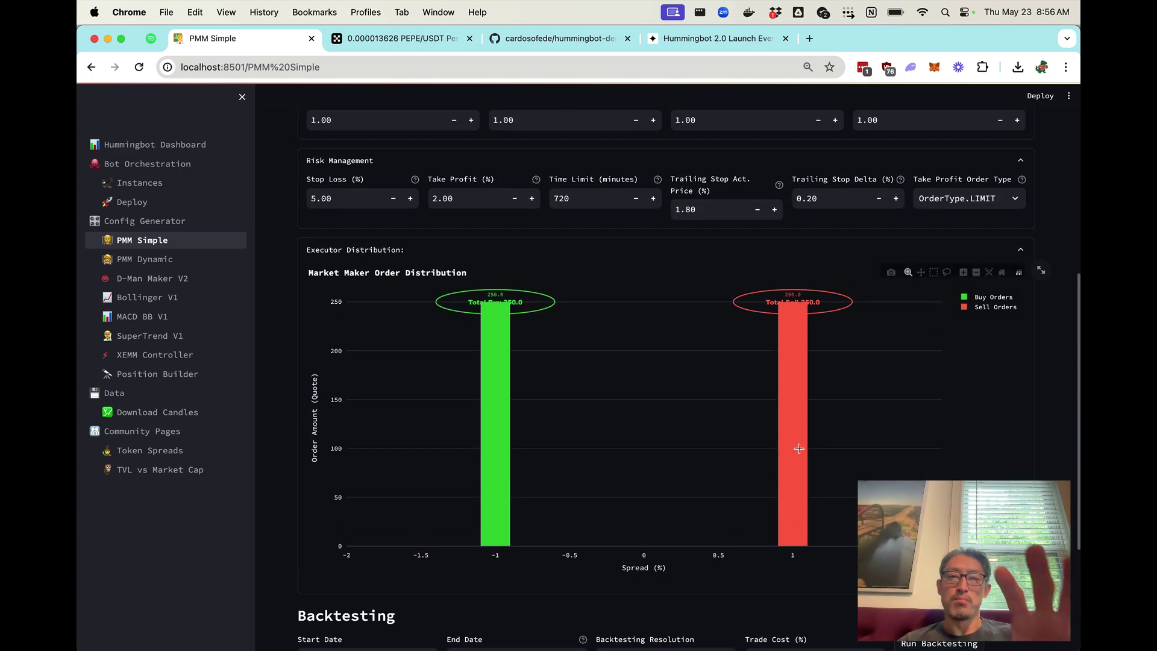
pyautogui.scroll(3, 800, 439)
pyautogui.scroll(3, 799, 439)
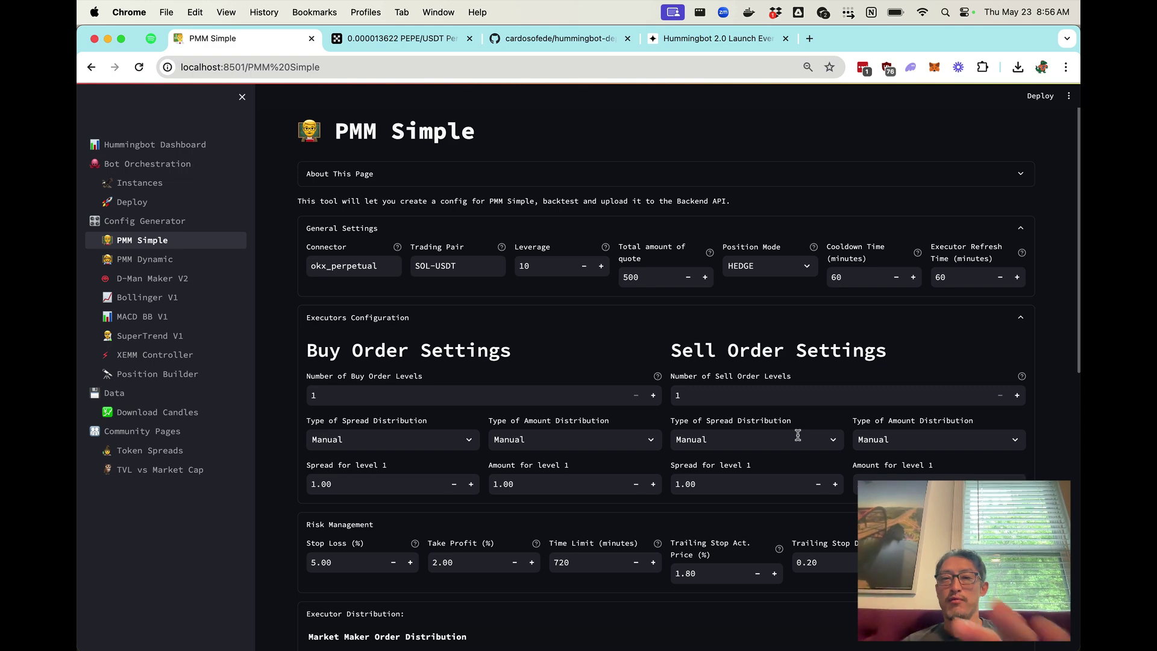
pyautogui.scroll(-9, 798, 435)
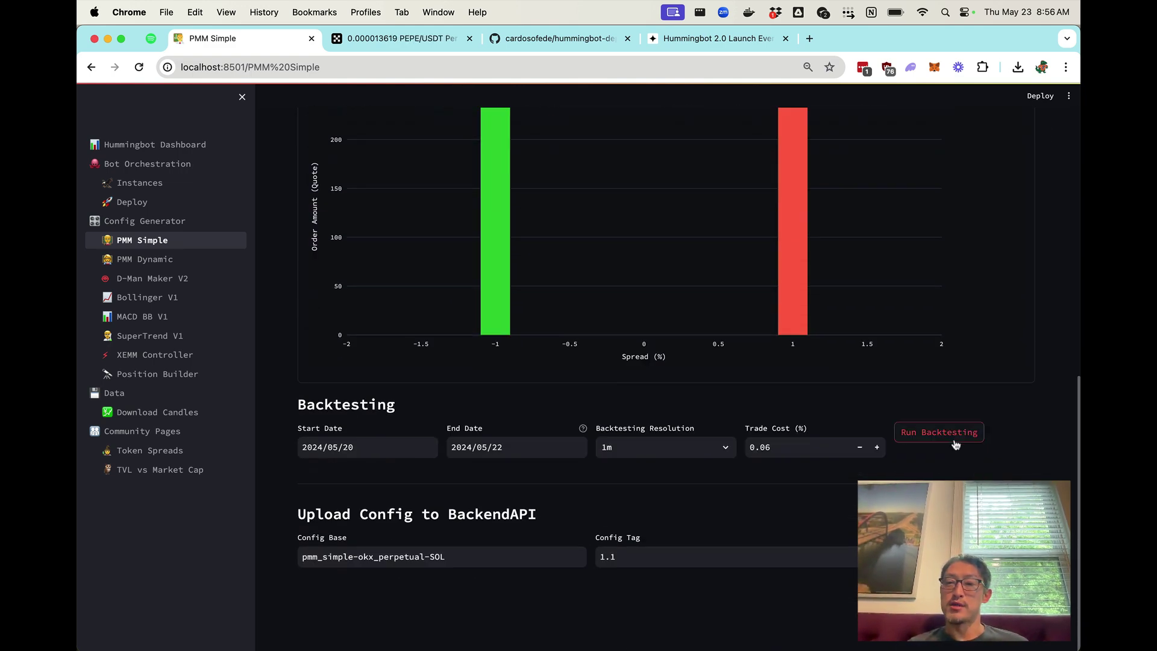
# Run the okx_perpetual SOL-USDT backtest for 2024/05/20–05/22 at 1m with 0.06% cost.
pyautogui.click(951, 441)
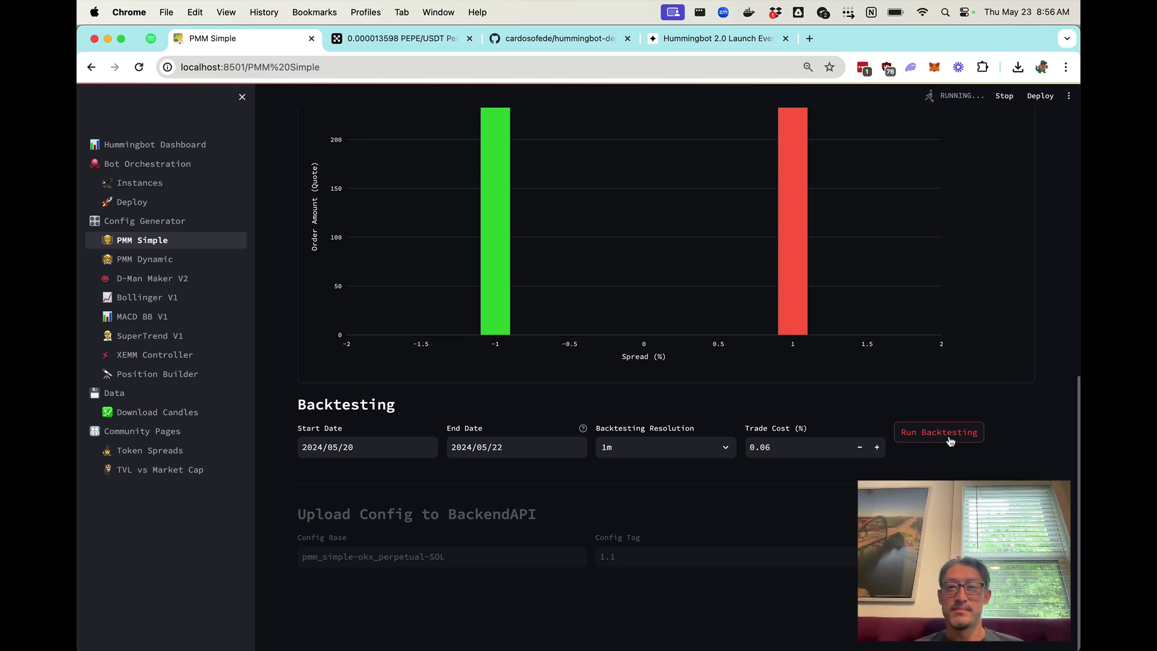
pyautogui.scroll(10, 950, 440)
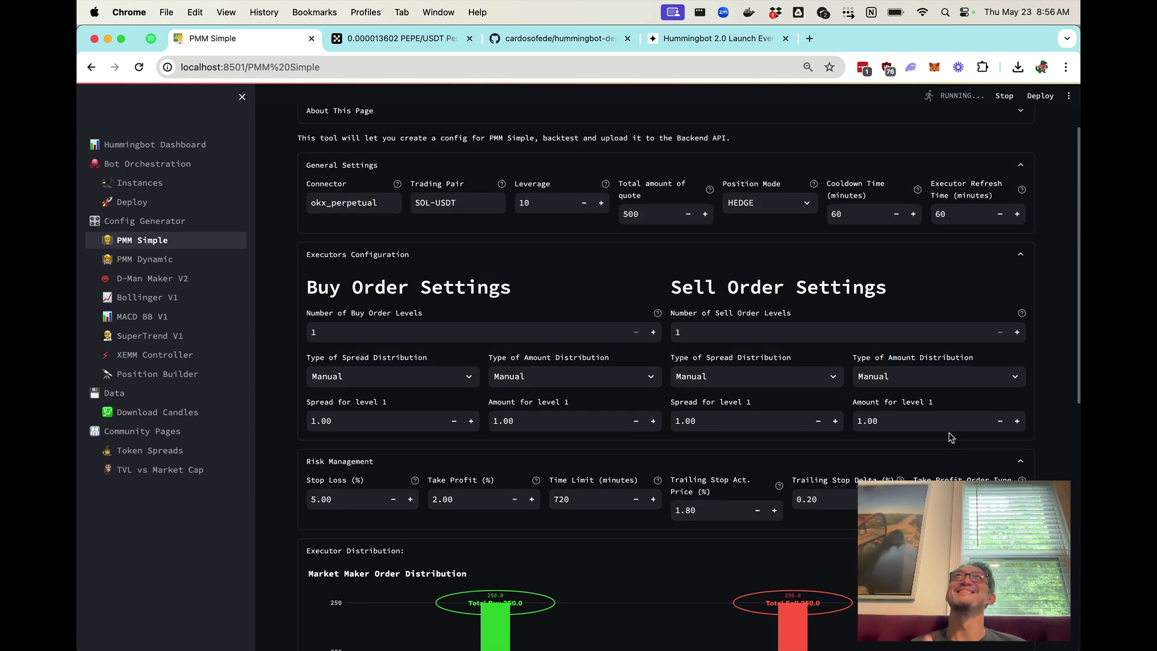
pyautogui.scroll(-10, 950, 436)
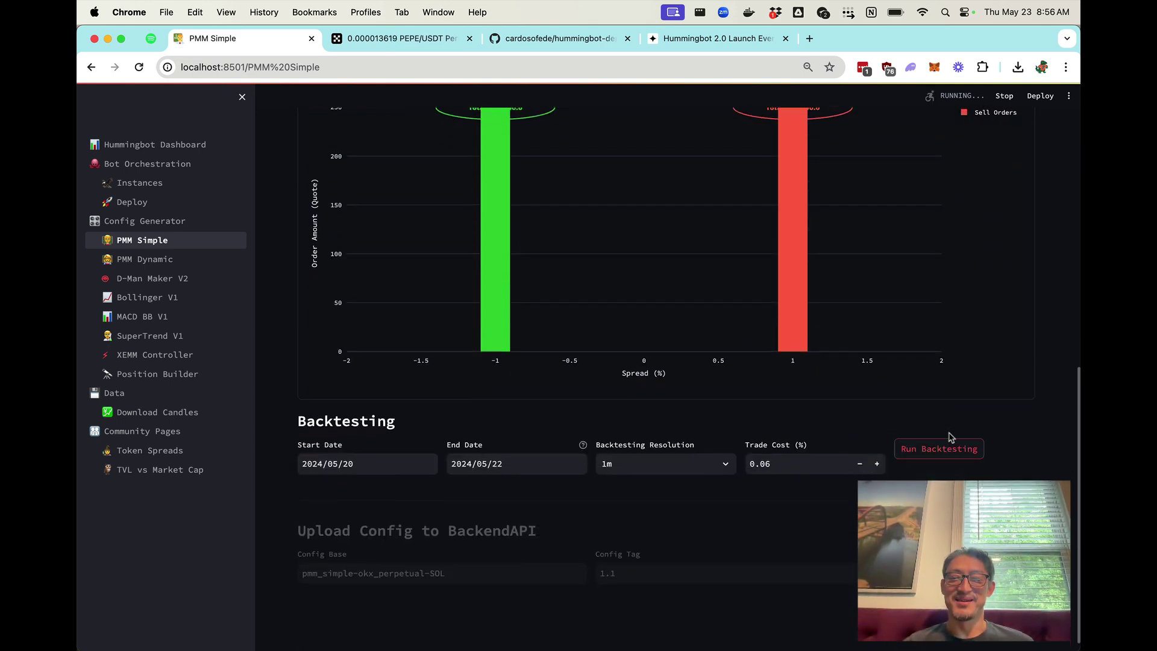
pyautogui.scroll(10, 950, 437)
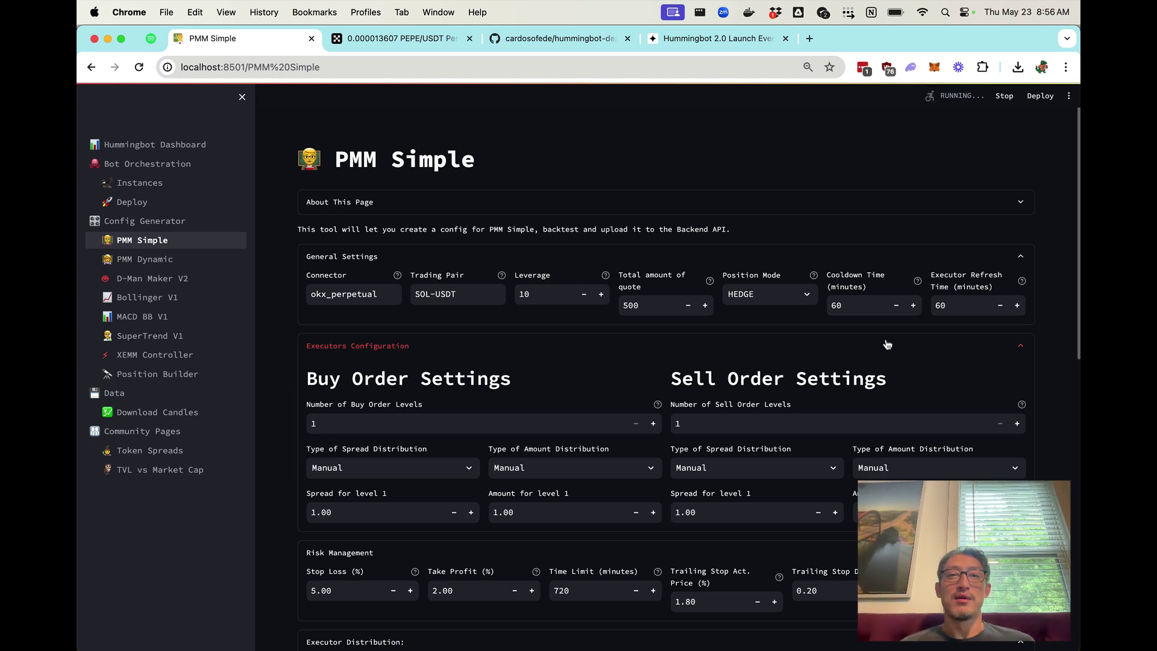
# Glance at the Hummingbot 2.0 Launch Event tab, then return to the PMM Simple backtest results.
pyautogui.click(746, 36)
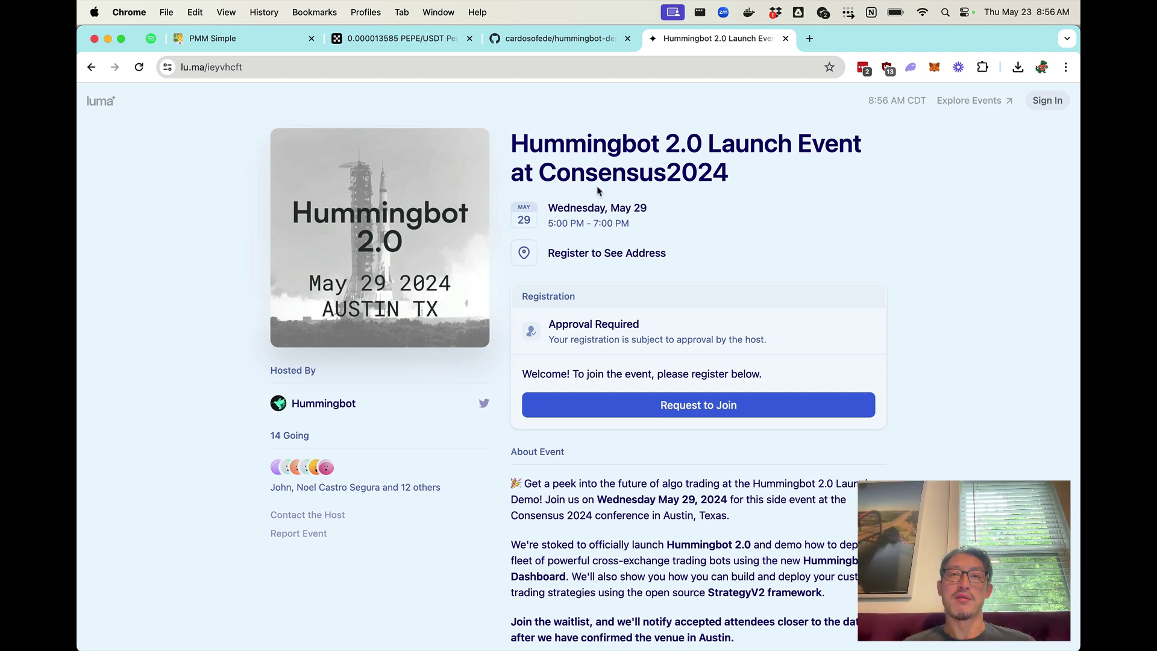
pyautogui.click(256, 40)
pyautogui.scroll(-15, 456, 276)
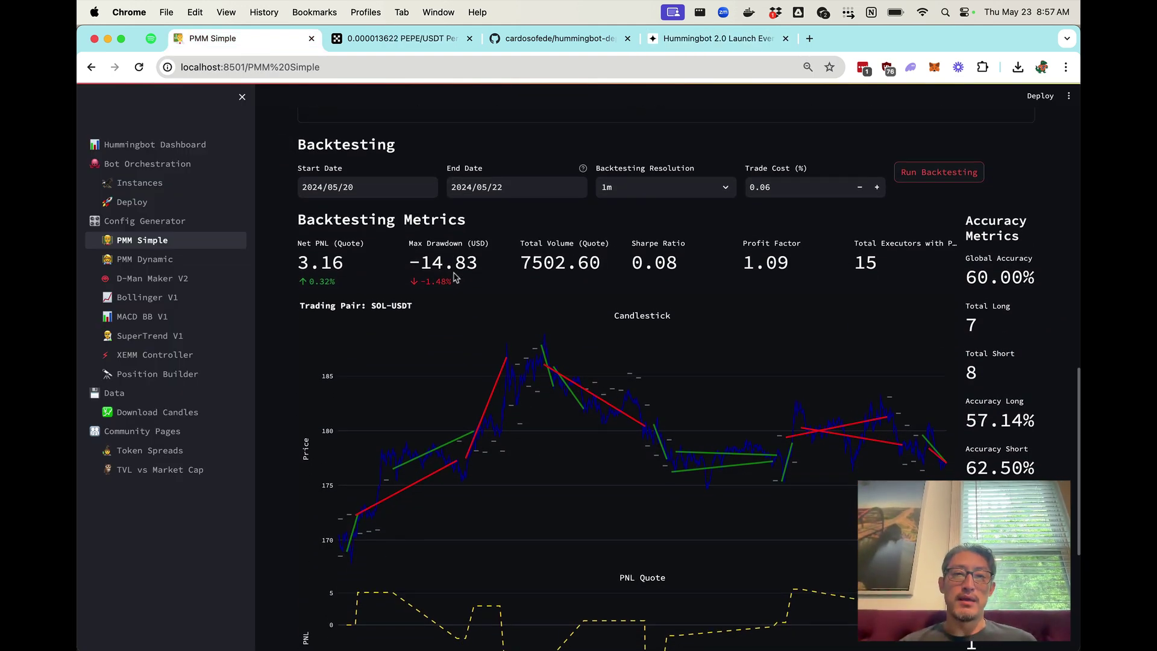
# Scroll through the backtest metrics and close types down to Upload Config to BackendAPI.
pyautogui.scroll(1, 456, 277)
pyautogui.scroll(-2, 456, 277)
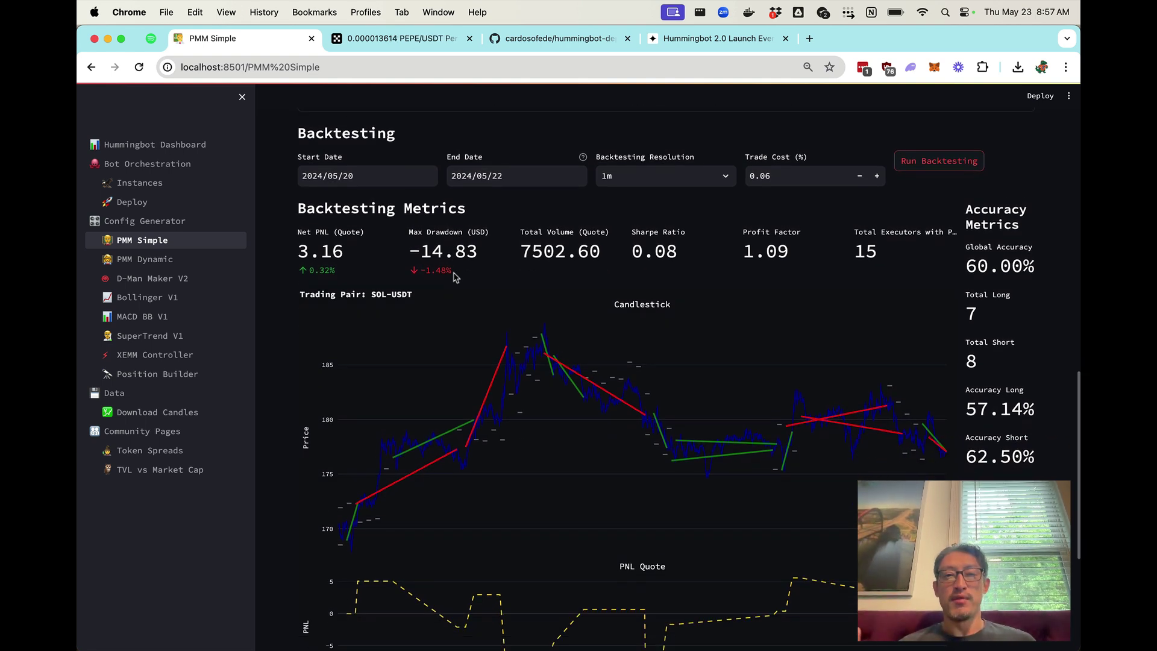
pyautogui.scroll(-3, 456, 277)
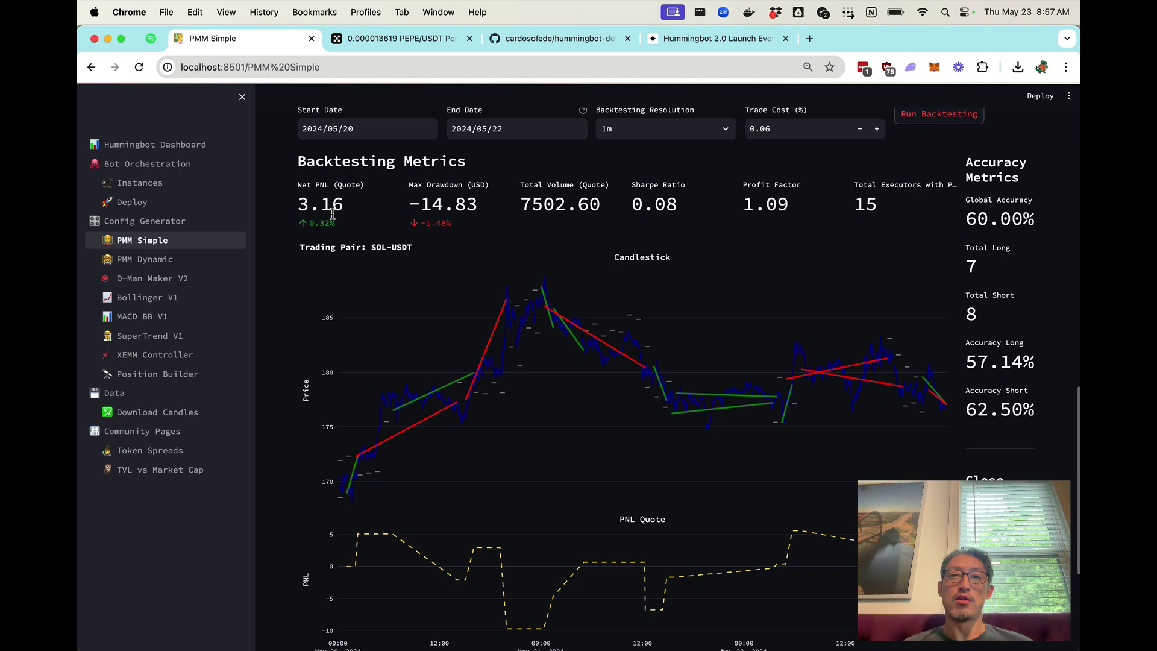
pyautogui.scroll(-1, 332, 214)
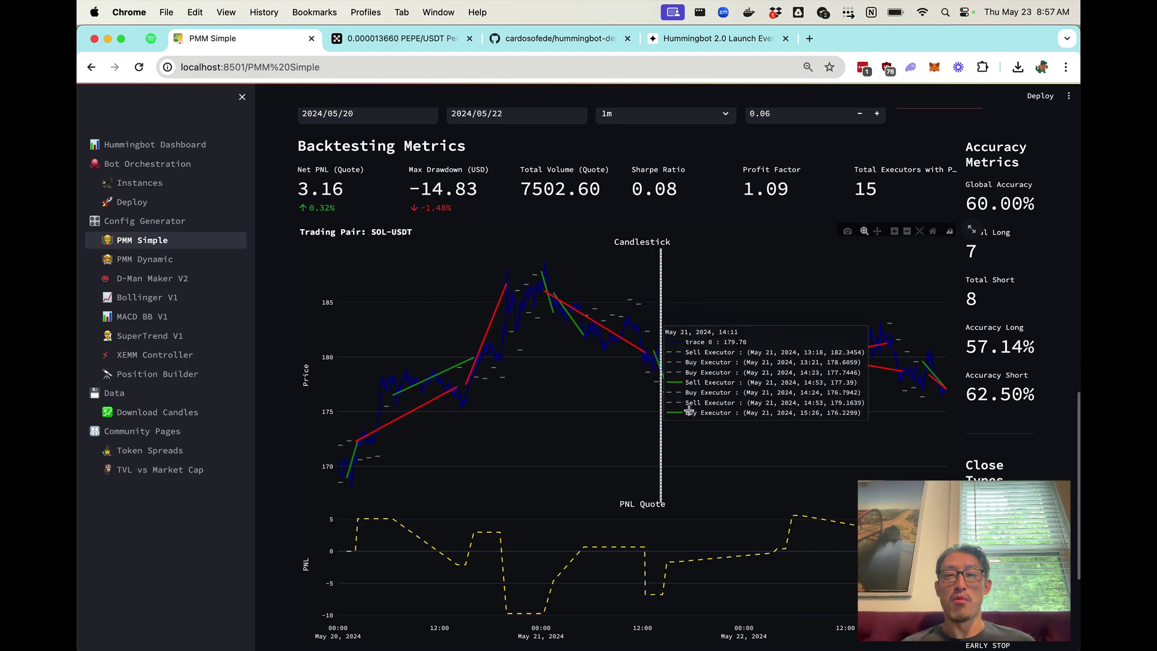
pyautogui.scroll(2, 777, 350)
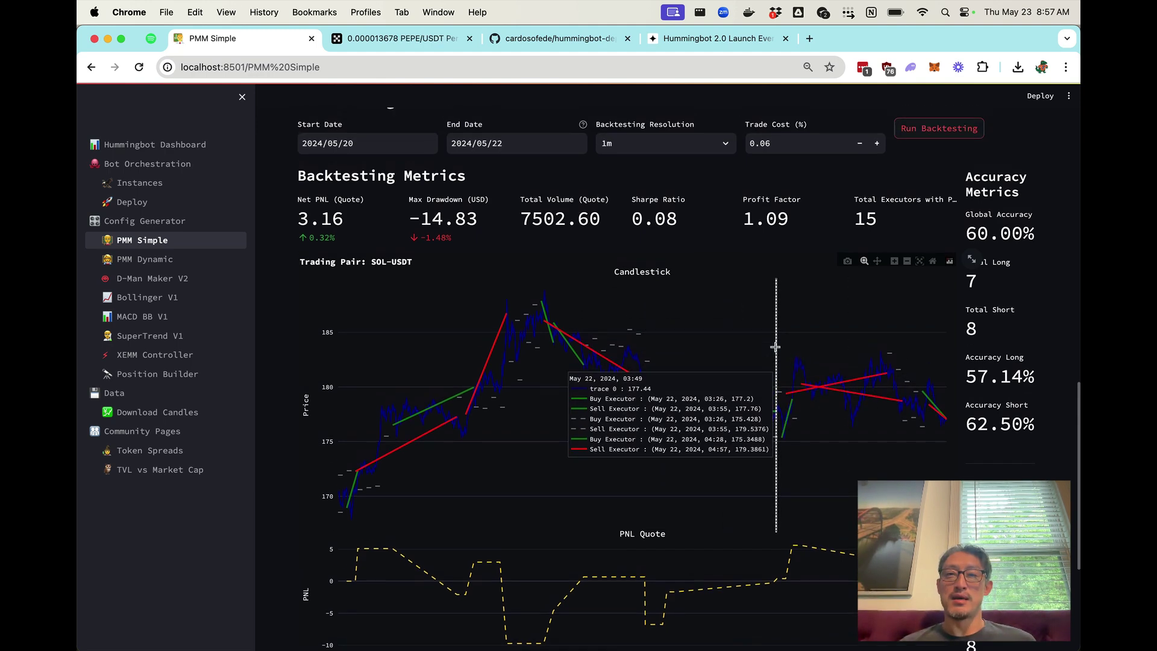
pyautogui.scroll(-4, 775, 347)
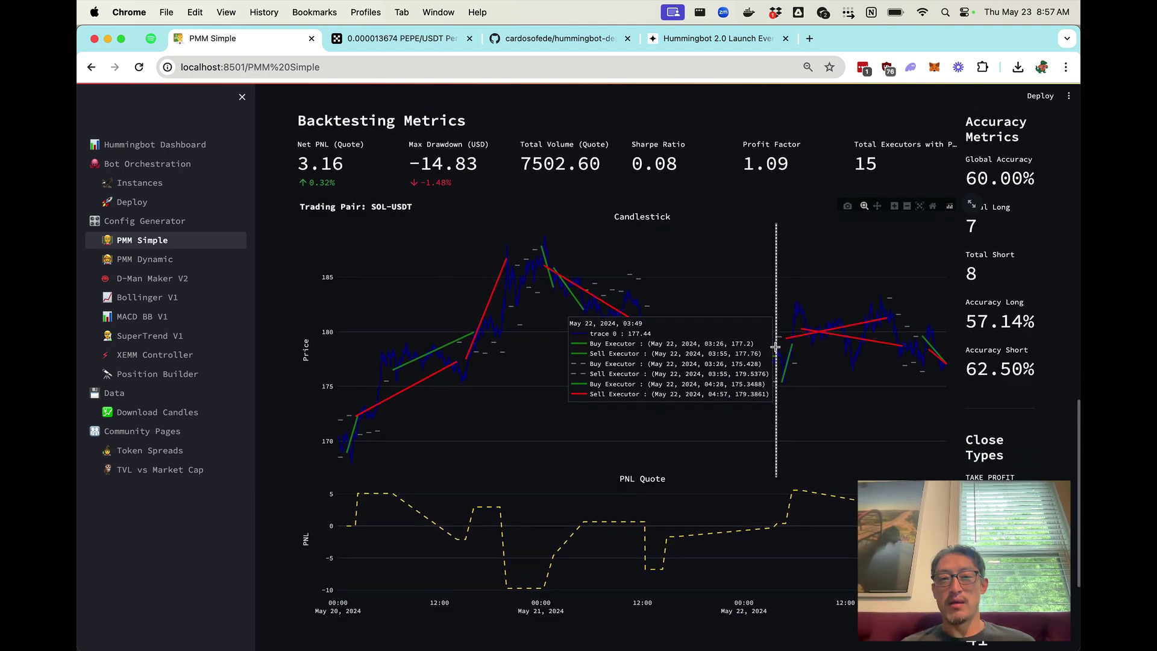
pyautogui.scroll(-10, 776, 347)
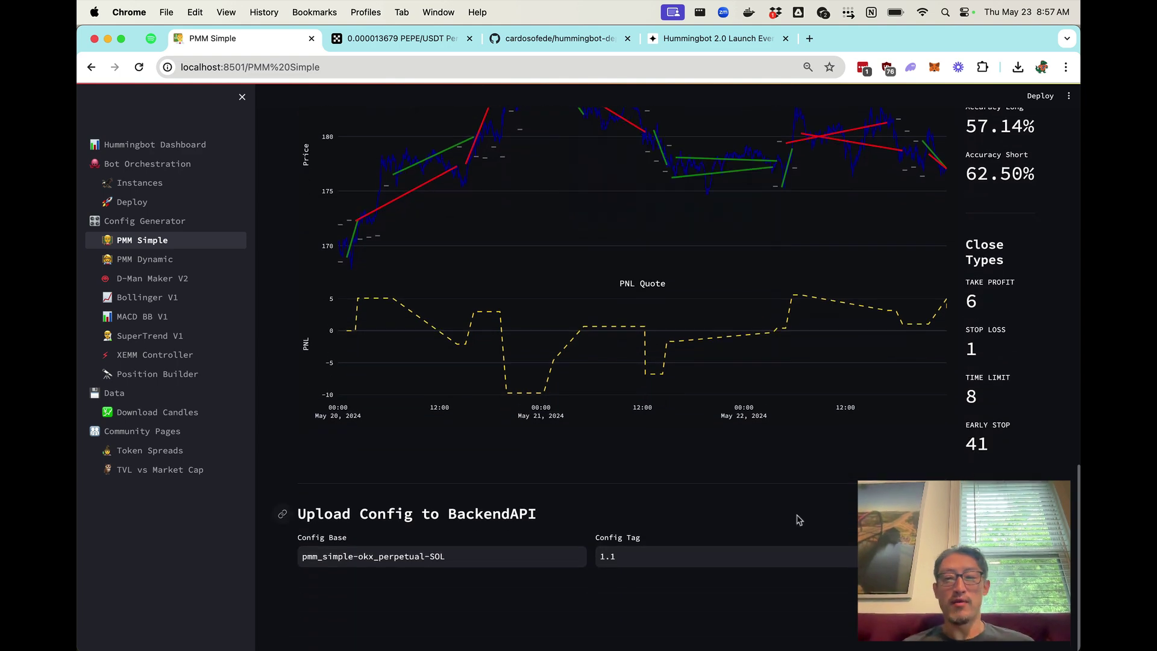
pyautogui.scroll(20, 830, 519)
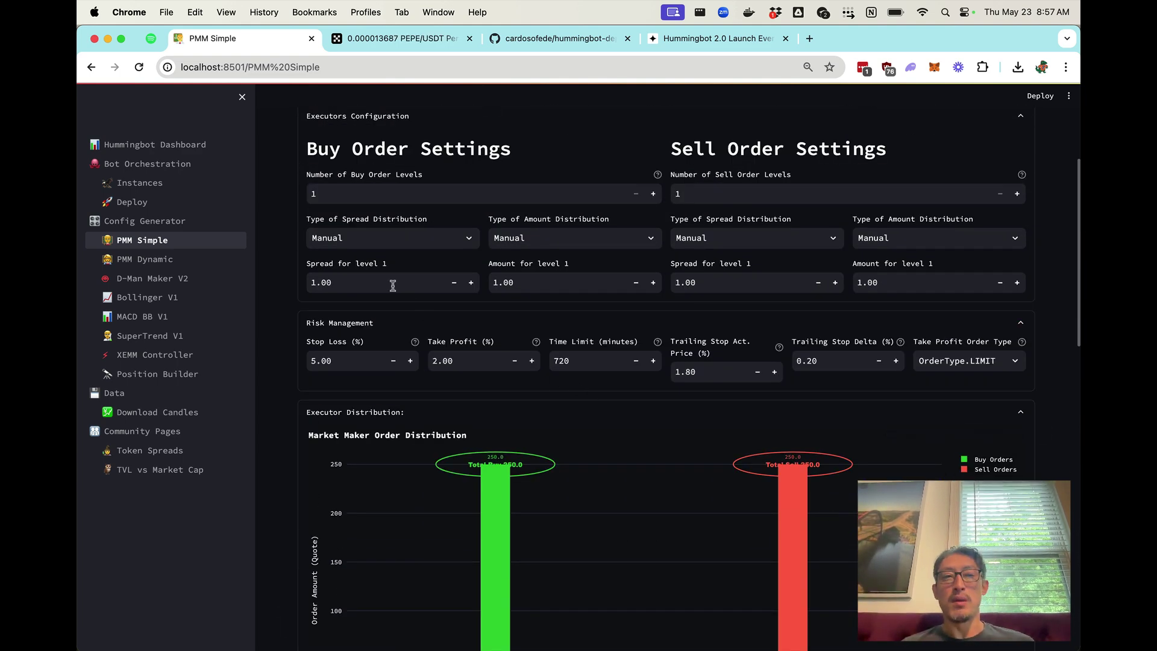
pyautogui.scroll(-4, 395, 331)
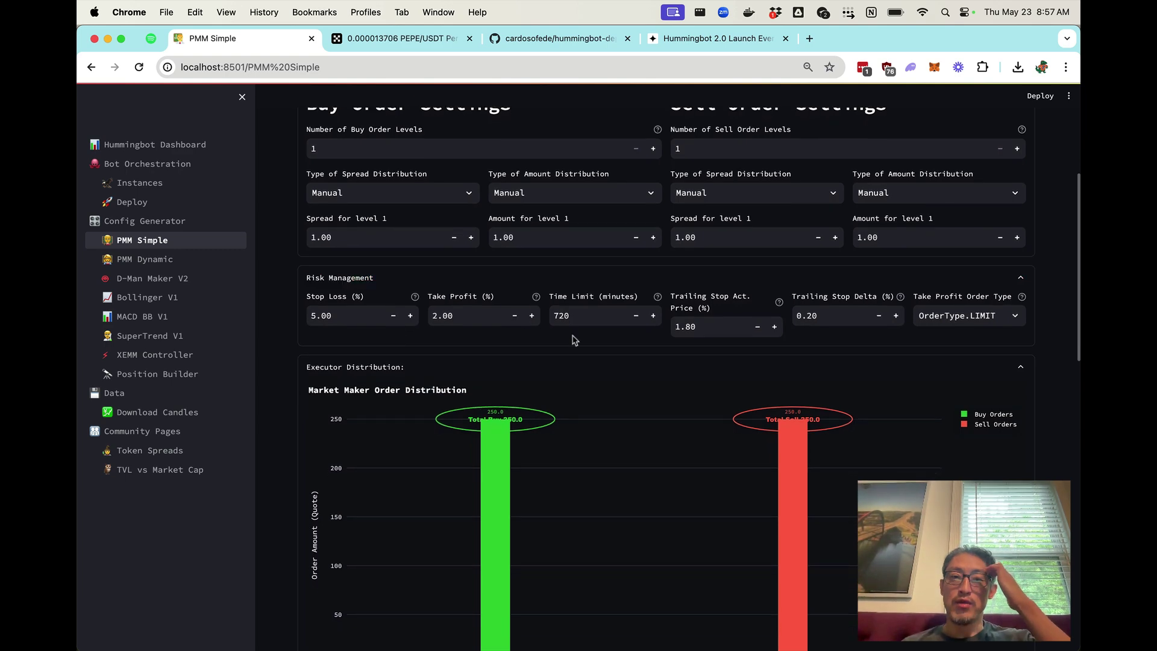
pyautogui.scroll(-8, 521, 354)
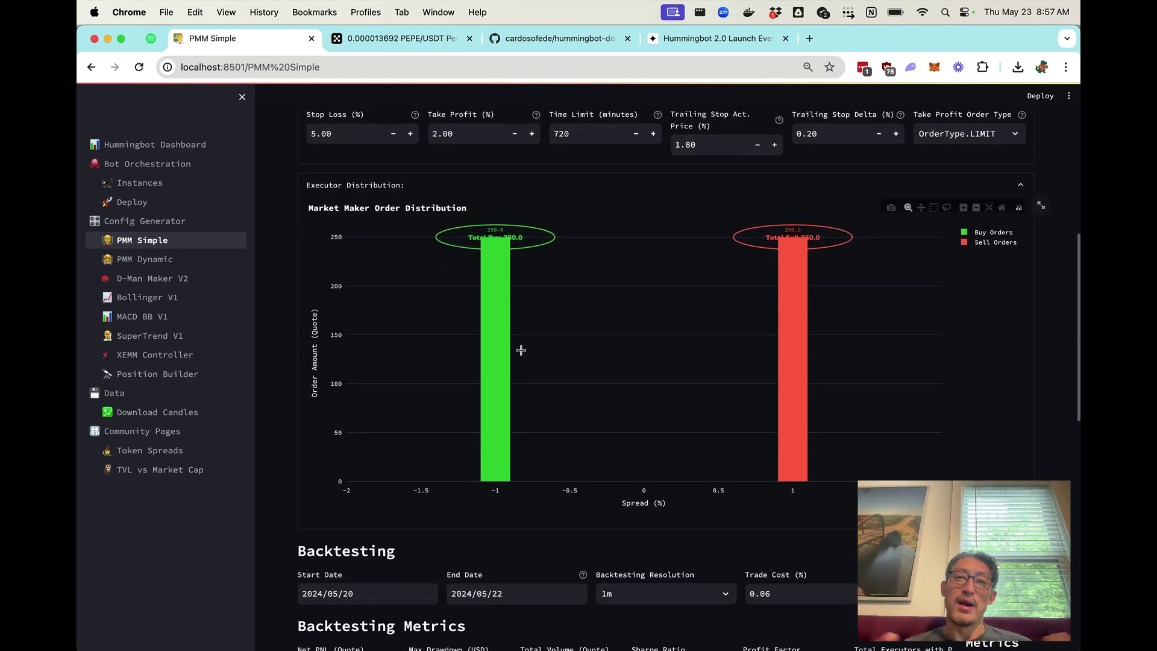
pyautogui.scroll(-20, 520, 350)
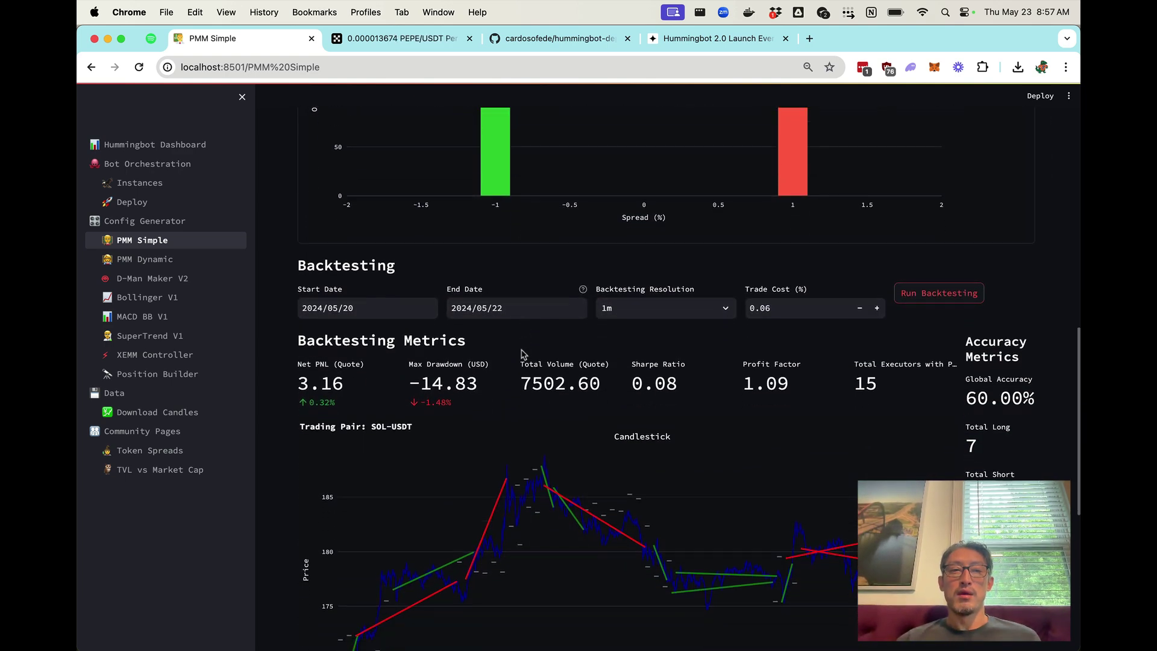
pyautogui.scroll(-11, 522, 354)
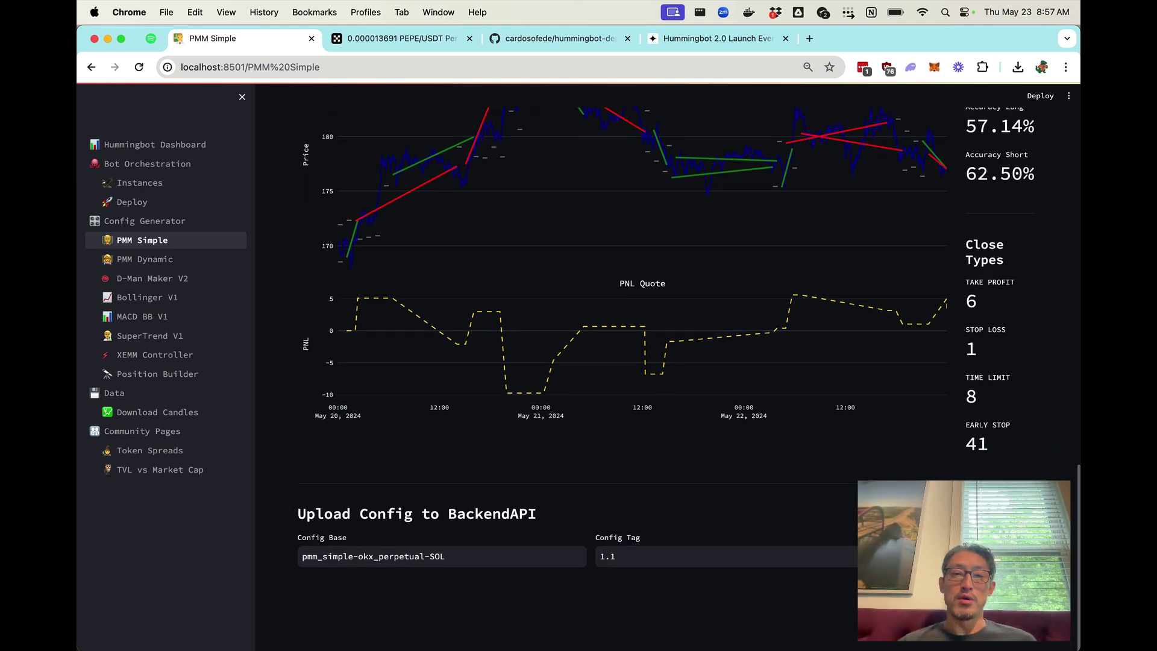
# Upload the pmm_simple-okx_perpetual-SOL config and move to the Deploy page.
pyautogui.click(922, 556)
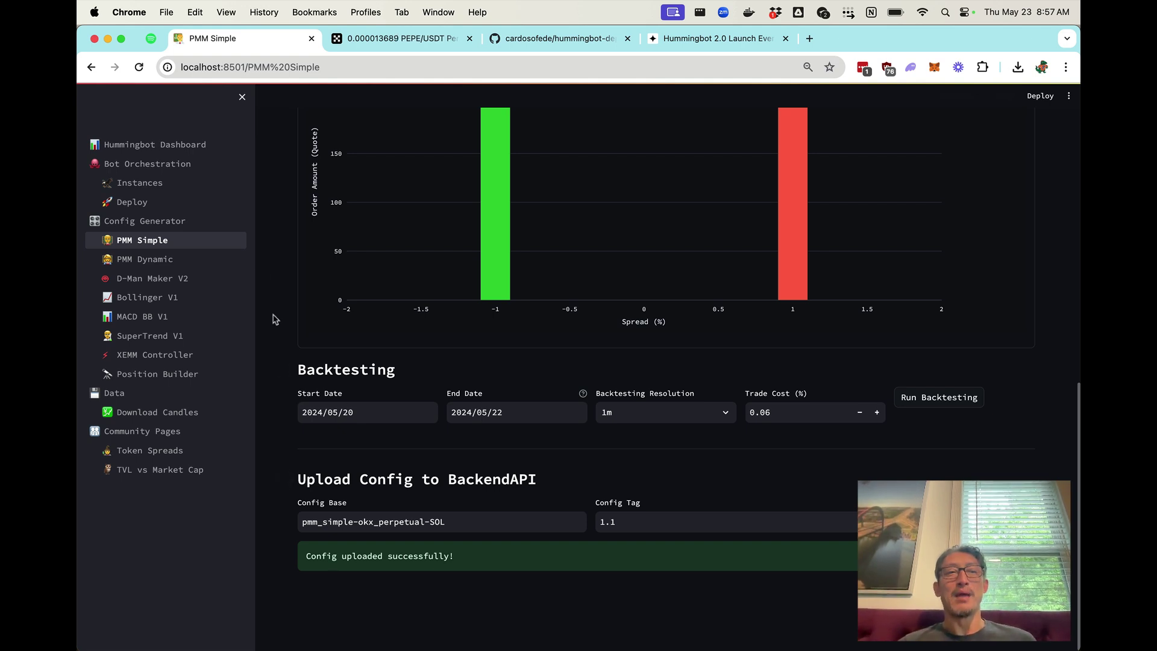
pyautogui.click(173, 207)
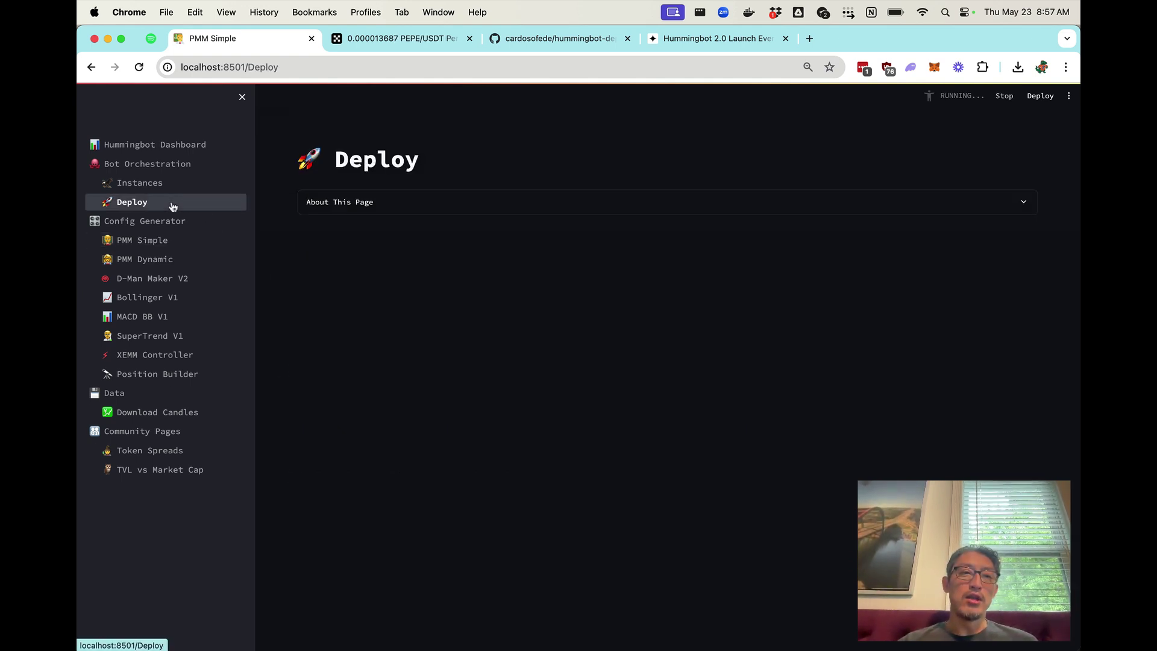
pyautogui.scroll(-2, 284, 341)
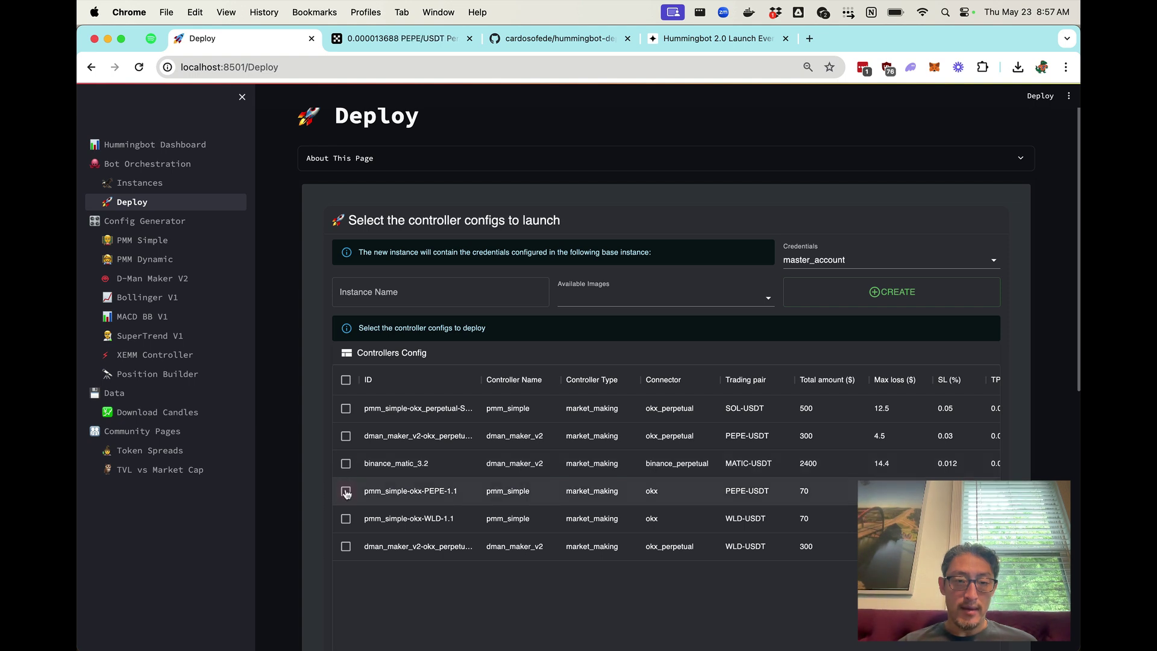
# Tick the SOL-USDT pmm_simple config in the Controllers Config list.
pyautogui.click(345, 409)
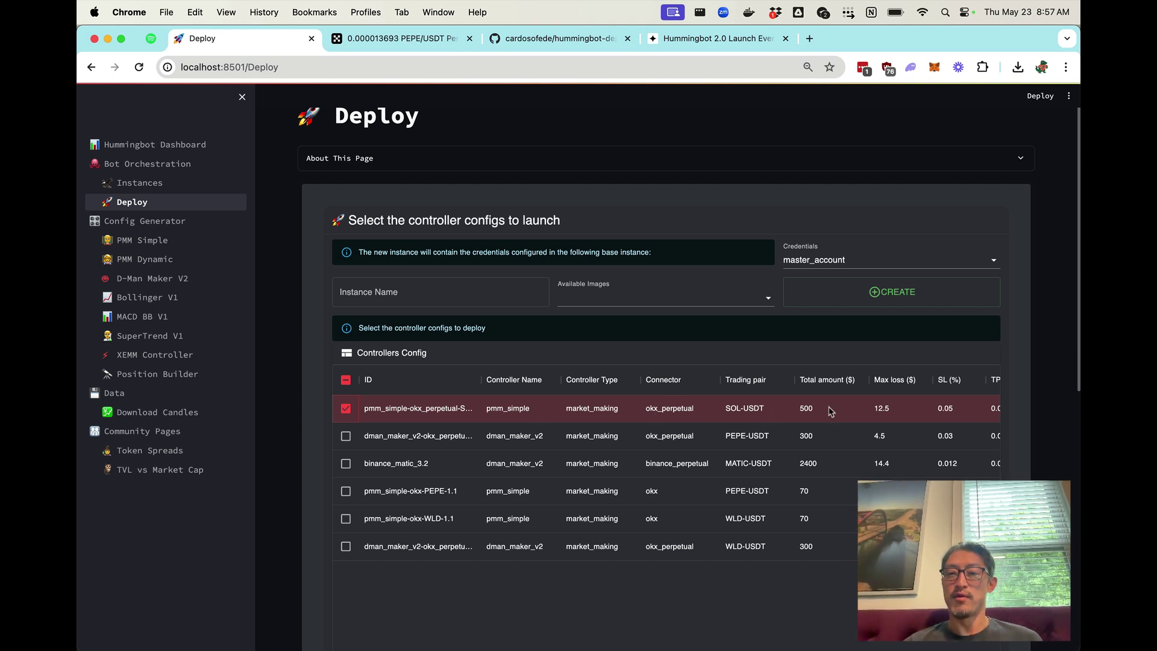
pyautogui.hscroll(5, 773, 417)
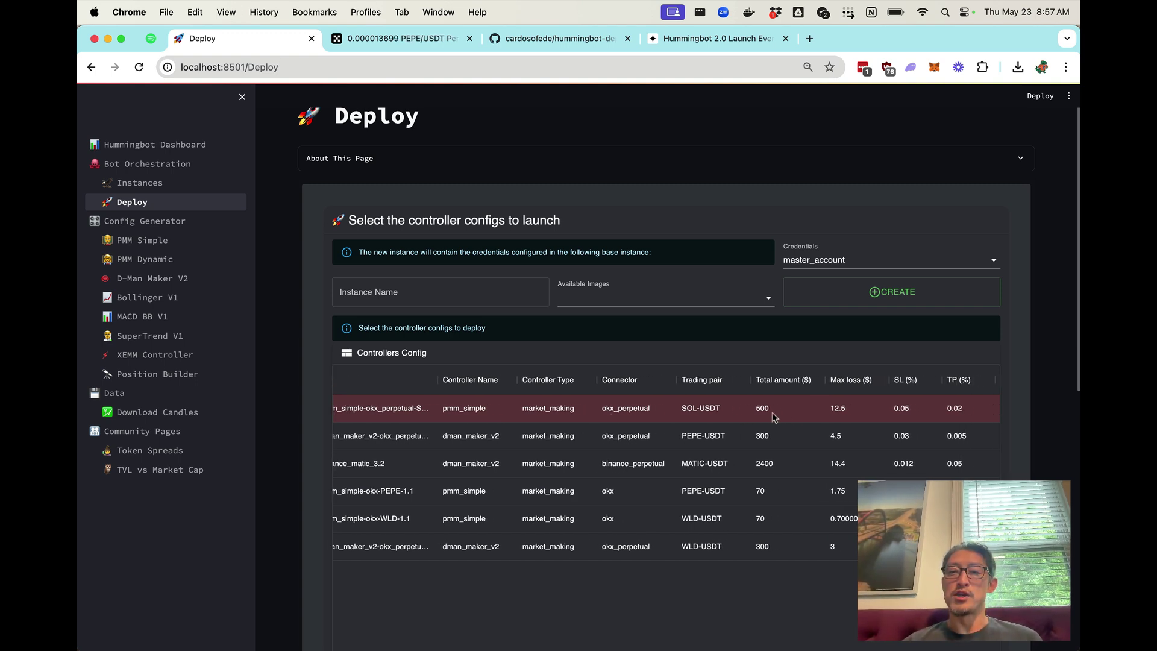
pyautogui.hscroll(-5, 773, 416)
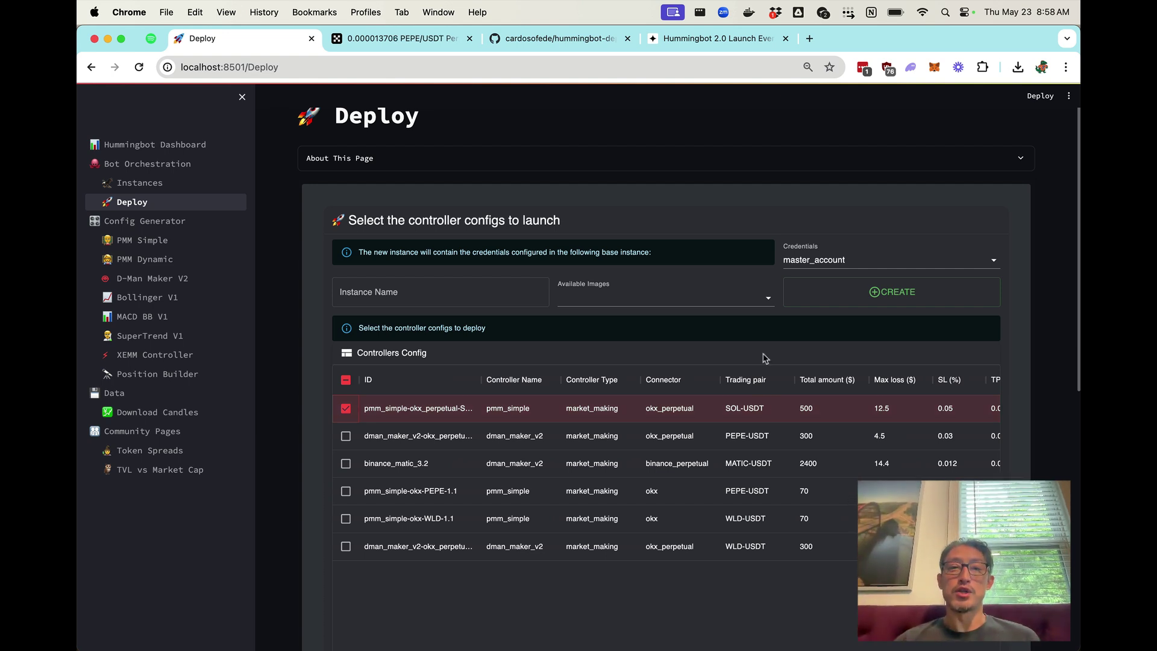
# Name the instance dashboard-demo and list the available bot images.
pyautogui.click(513, 298)
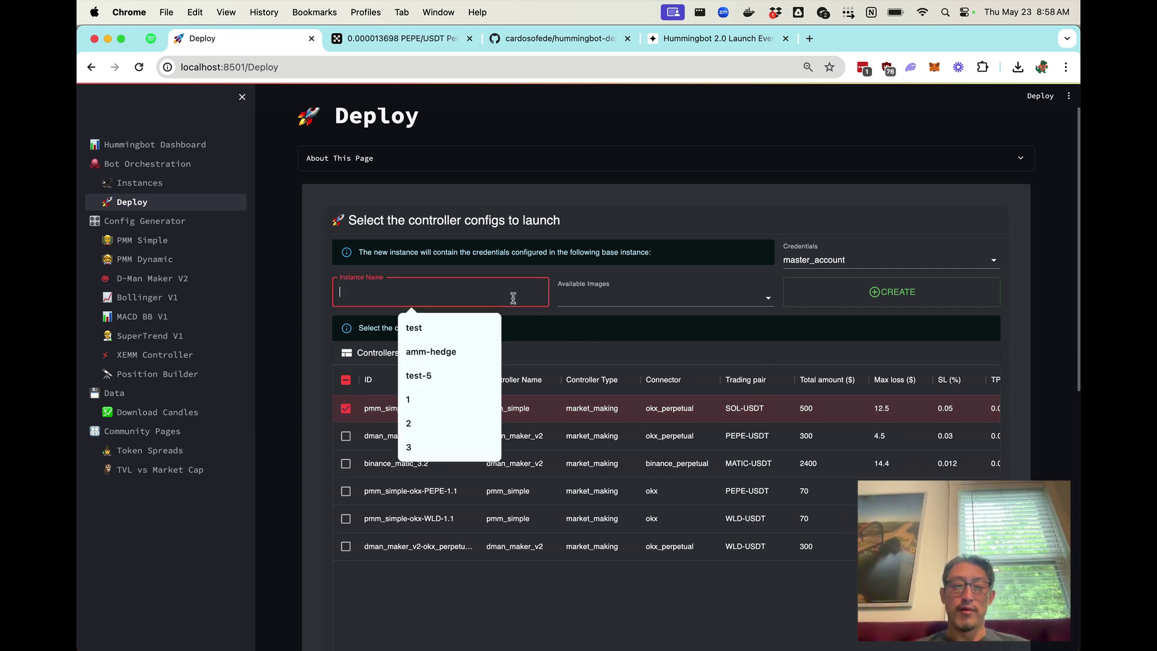
pyautogui.write('de')
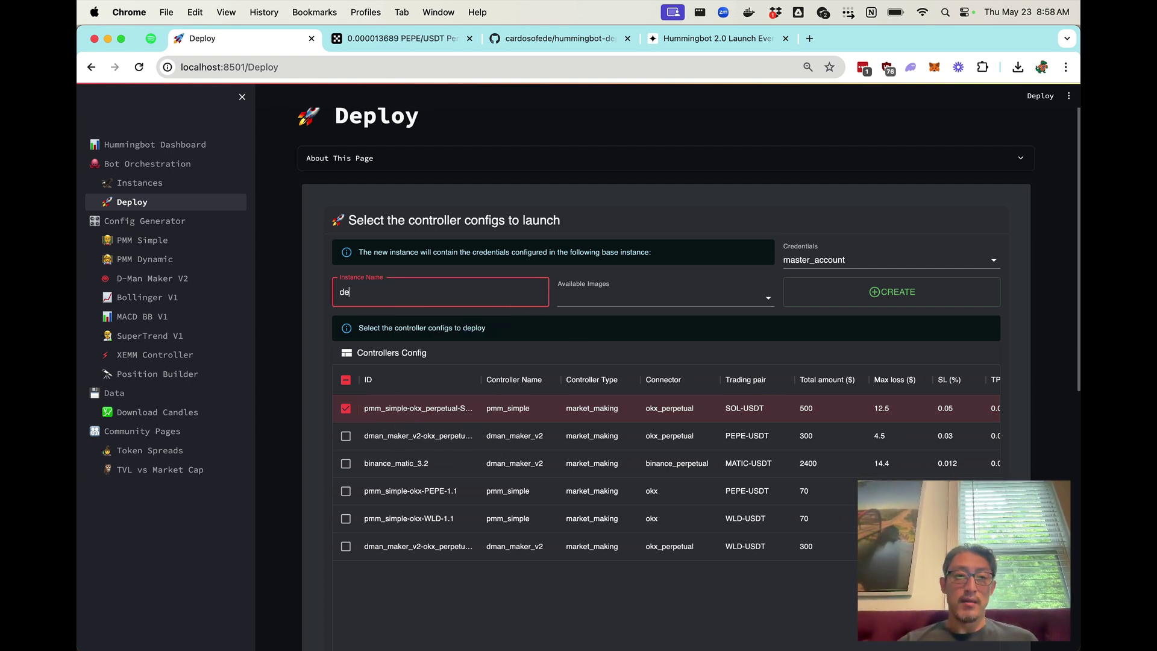
pyautogui.press('BackSpace')
pyautogui.write('ashboard-d')
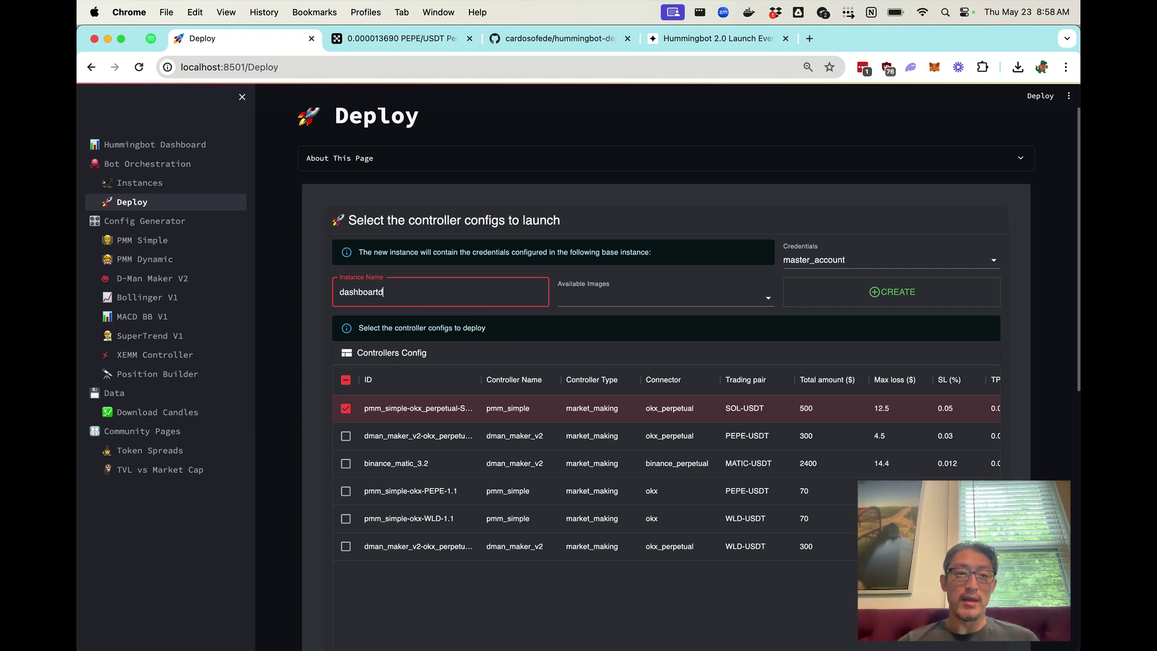
pyautogui.press('BackSpace')
pyautogui.press('BackSpace')
pyautogui.press('BackSpace')
pyautogui.write('d-demo')
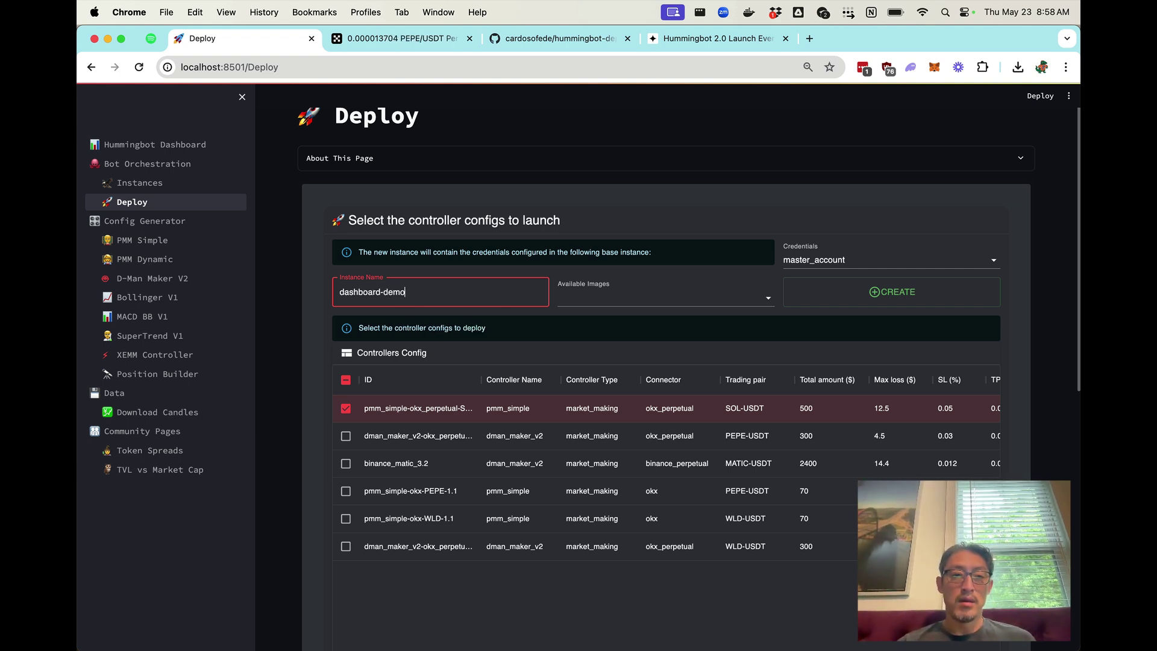
pyautogui.click(702, 298)
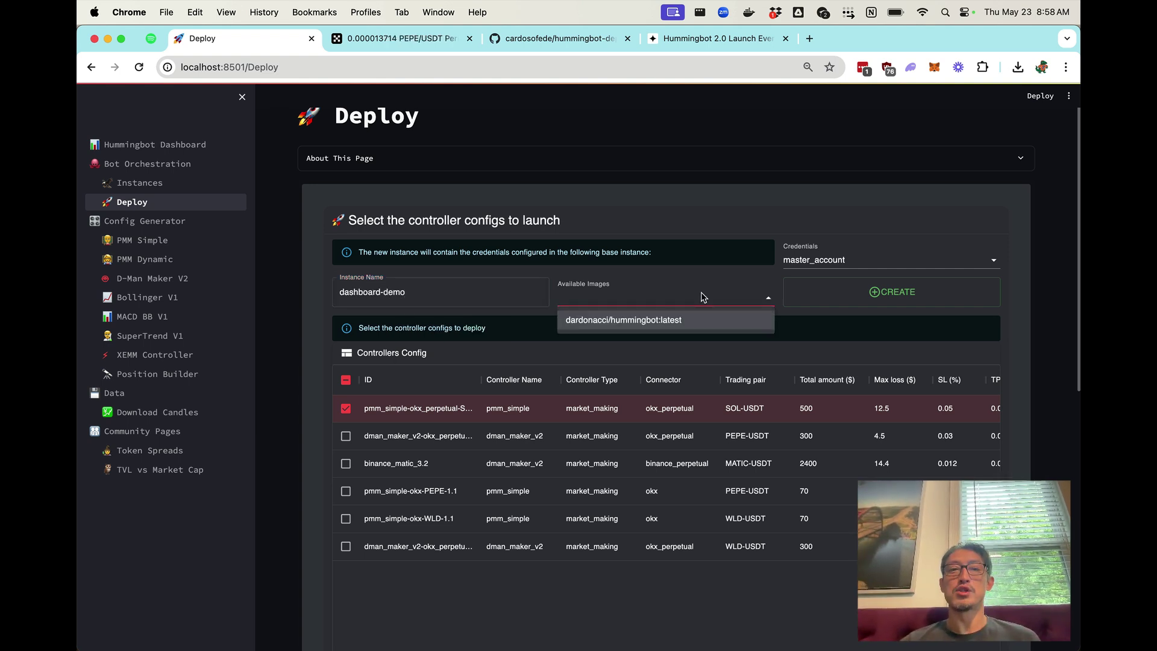
# Create and start the dashboard-demo bot on the dardonacci/hummingbot:latest image.
pyautogui.click(680, 320)
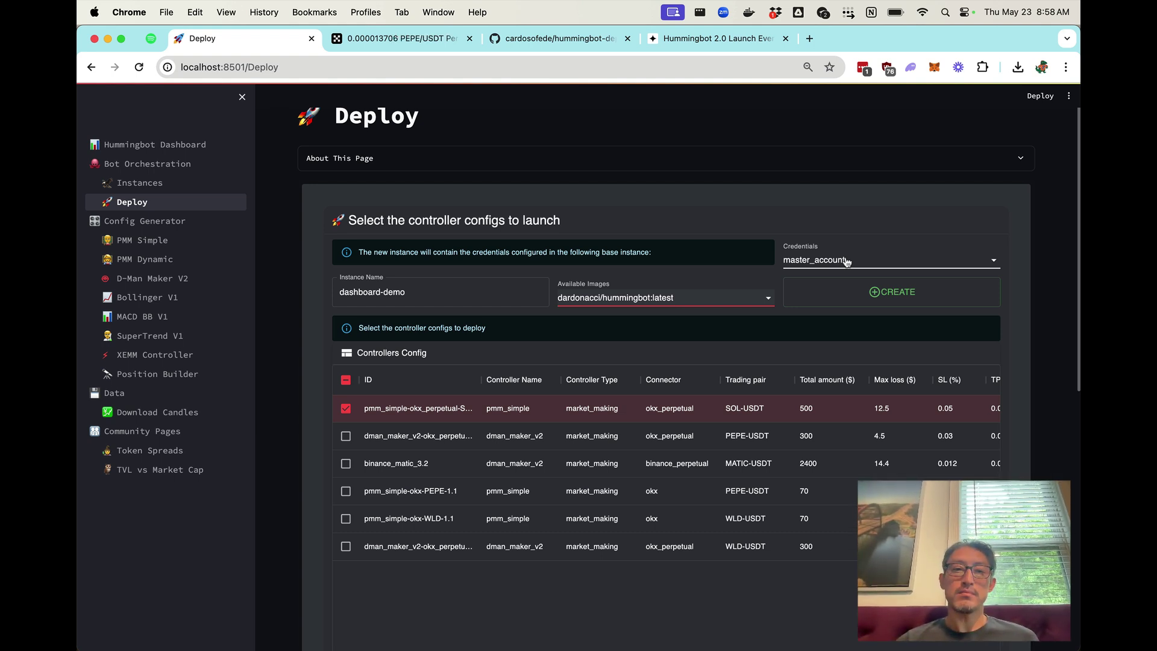
pyautogui.click(864, 296)
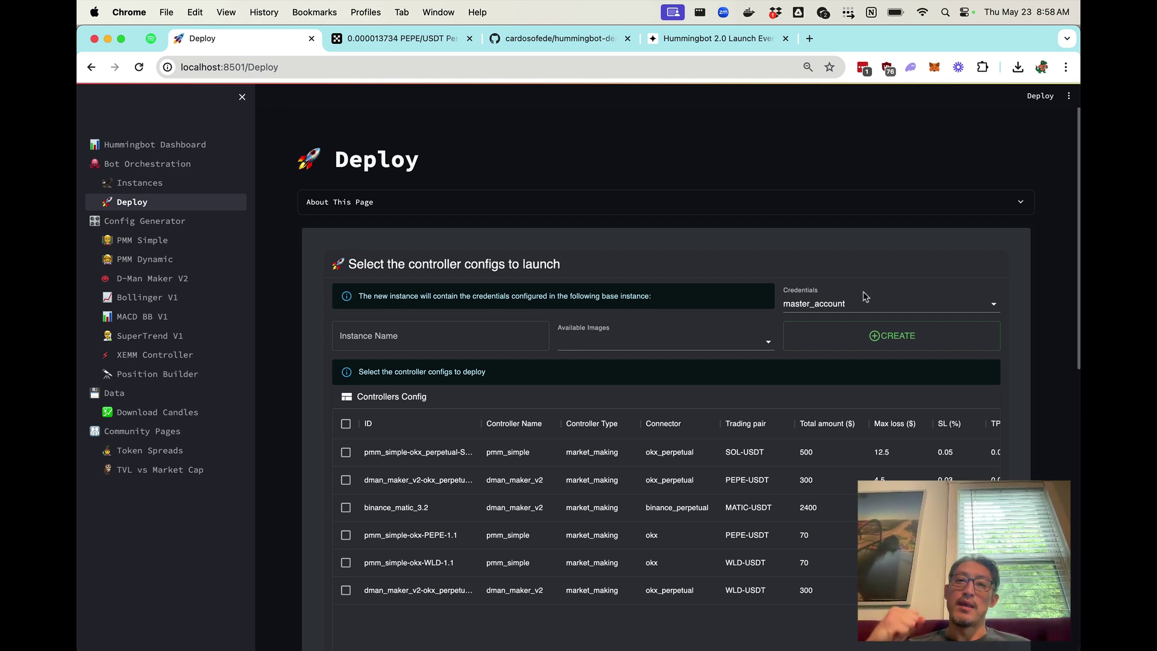
pyautogui.scroll(-3, 856, 295)
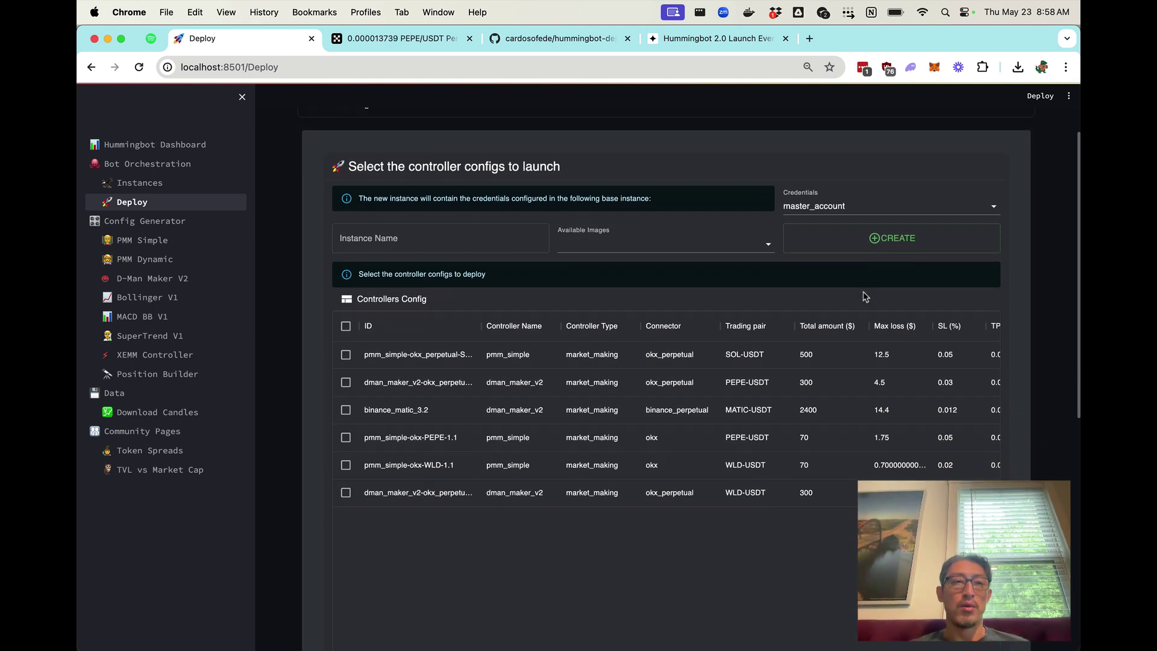
pyautogui.click(189, 188)
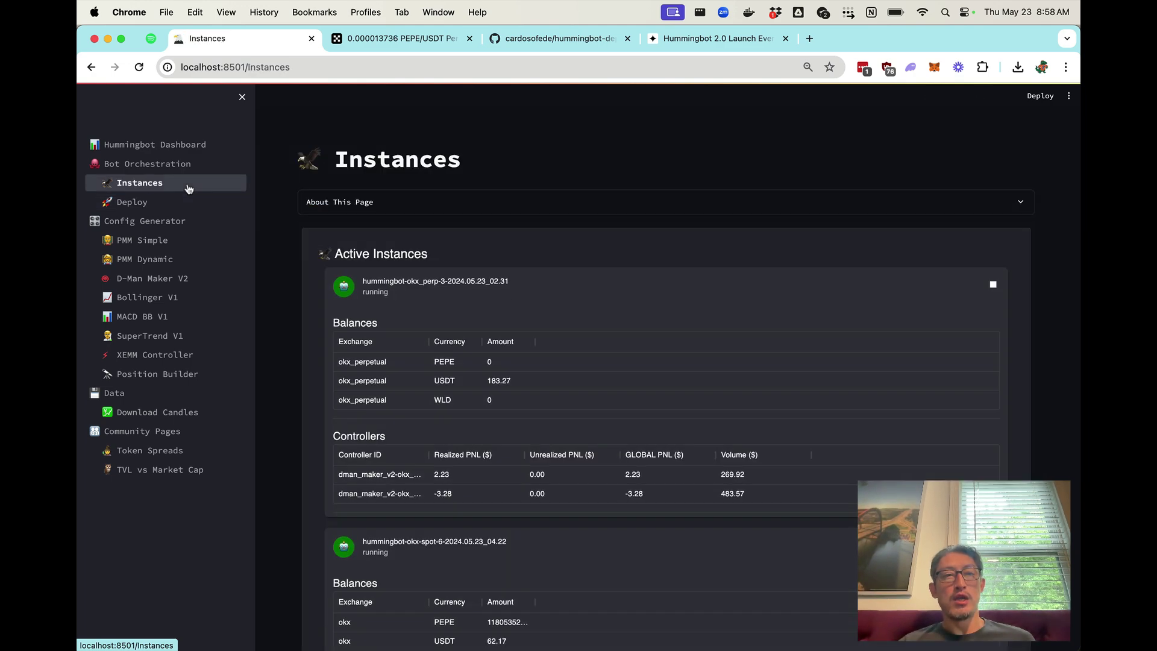
pyautogui.scroll(-2, 327, 317)
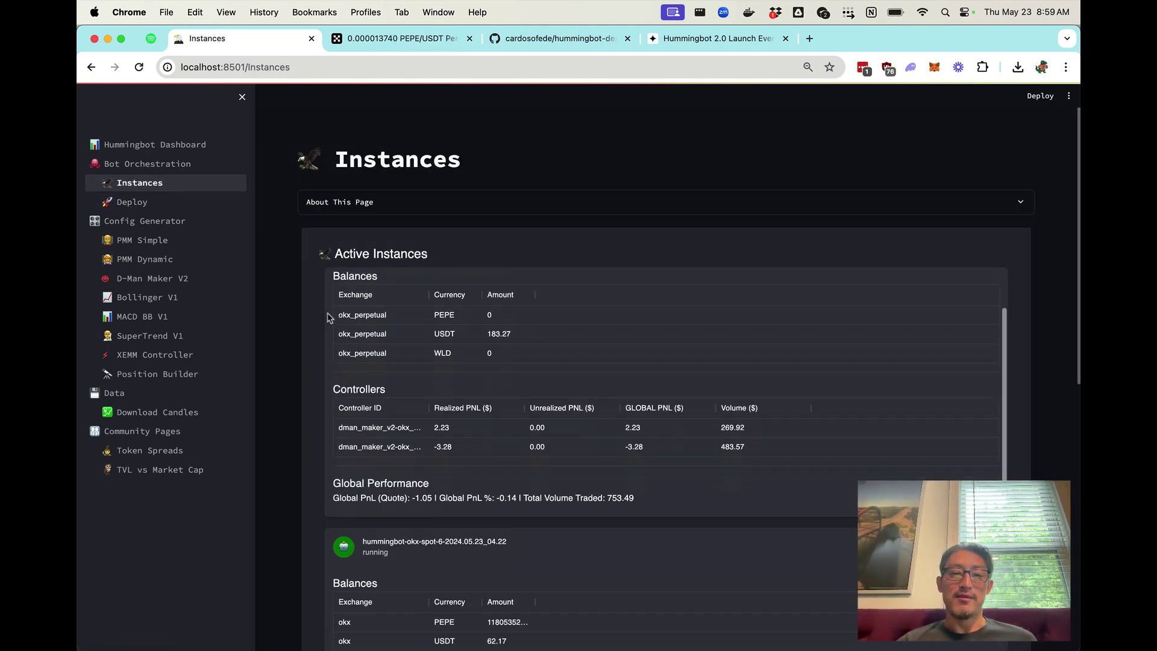
pyautogui.scroll(-3, 294, 380)
pyautogui.scroll(1, 294, 379)
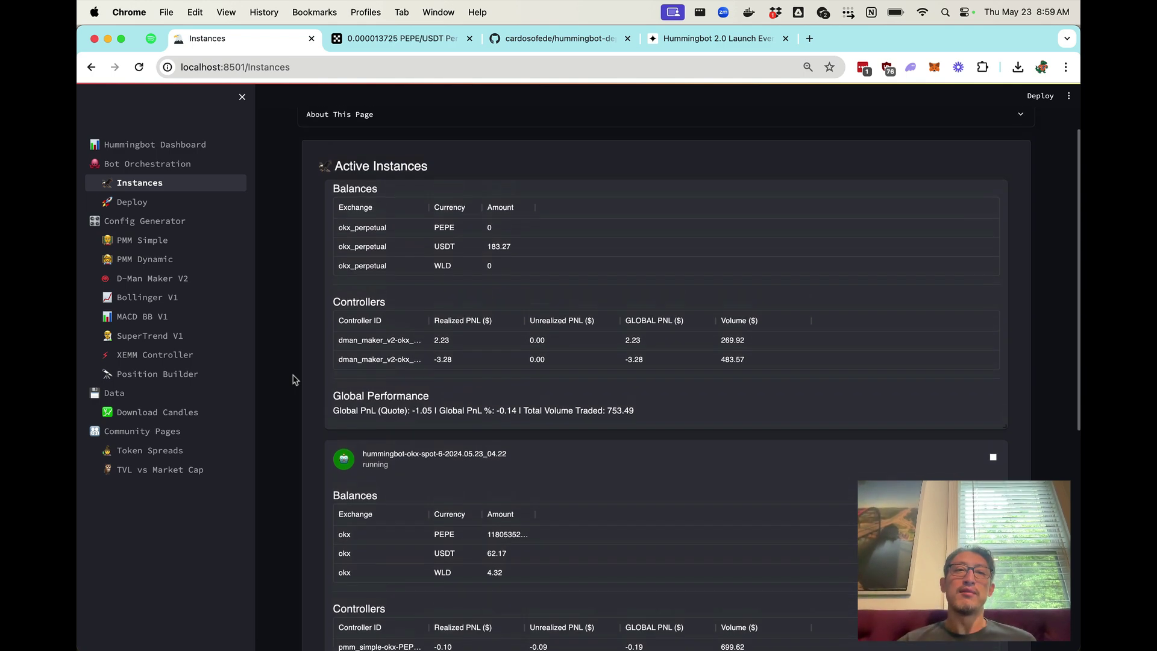
pyautogui.scroll(-6, 294, 379)
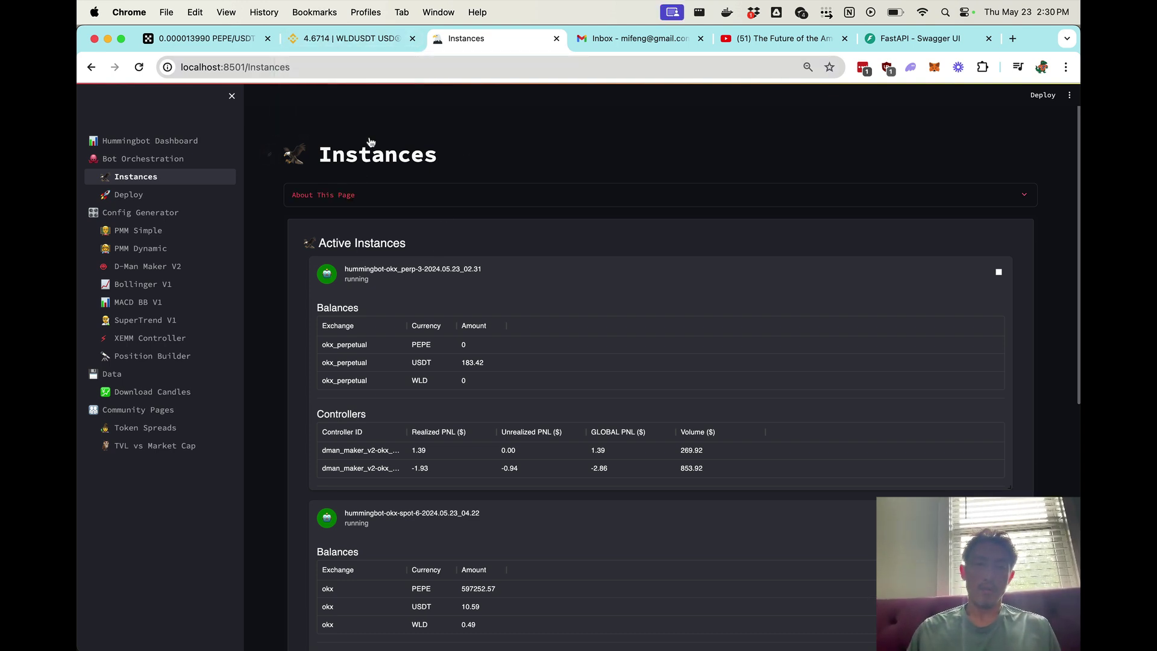
# Bring up the Binance WLDUSDT perpetual page and zoom the chart in on recent candles.
pyautogui.click(349, 38)
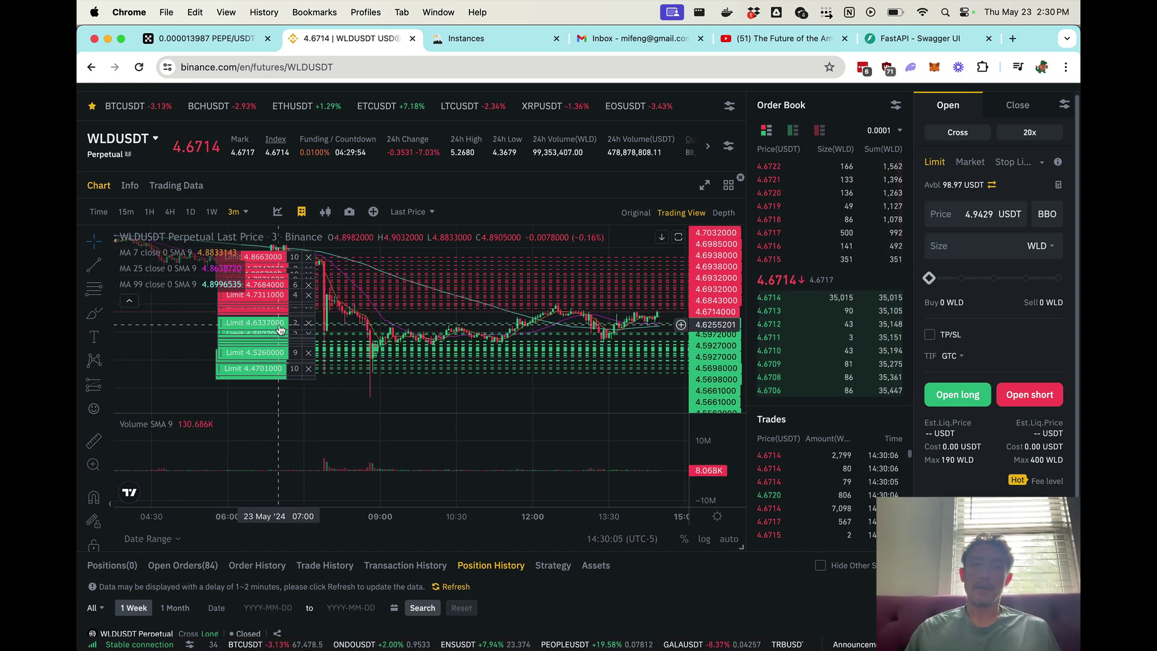
pyautogui.hscroll(2, 283, 338)
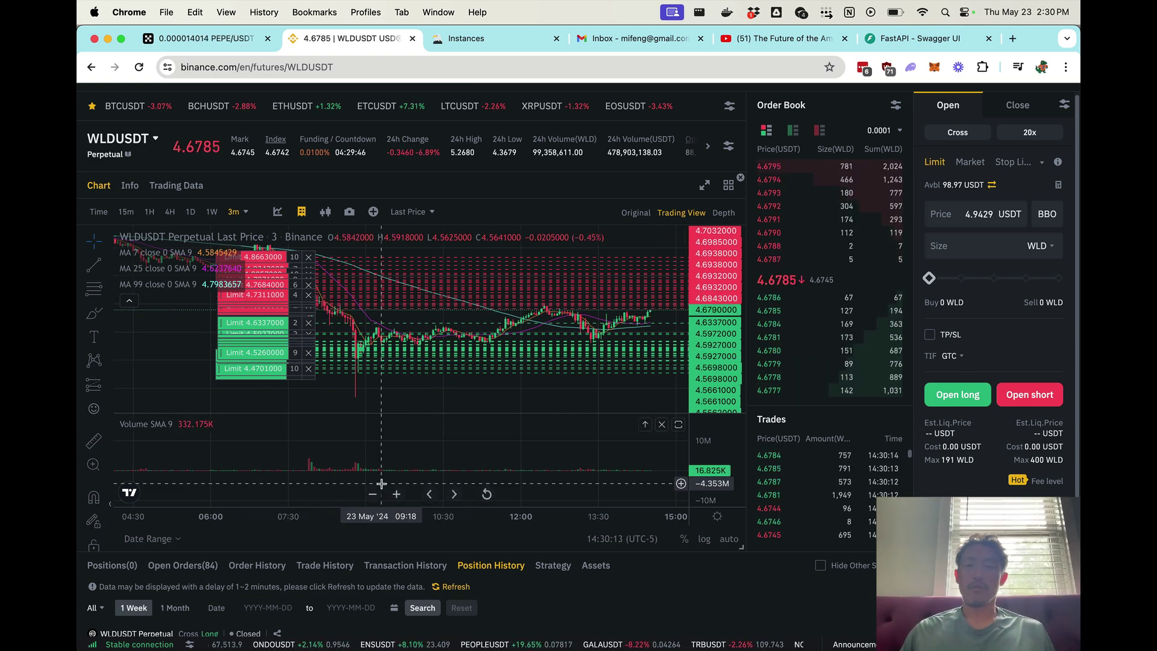
pyautogui.scroll(-5, 337, 519)
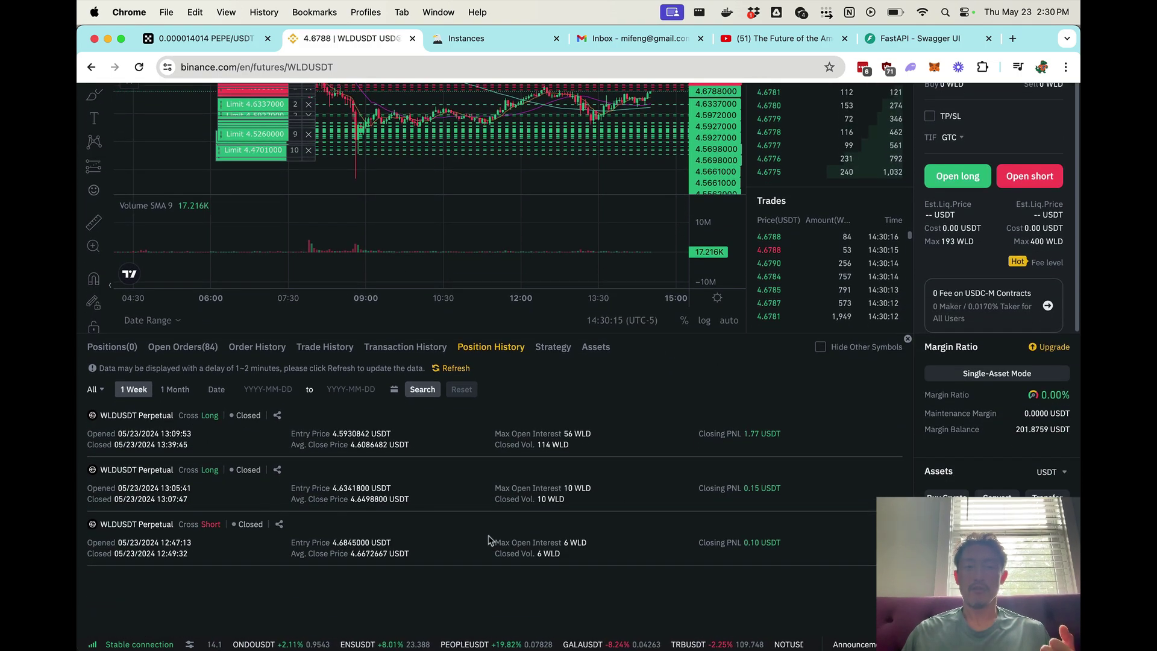
pyautogui.scroll(6, 349, 500)
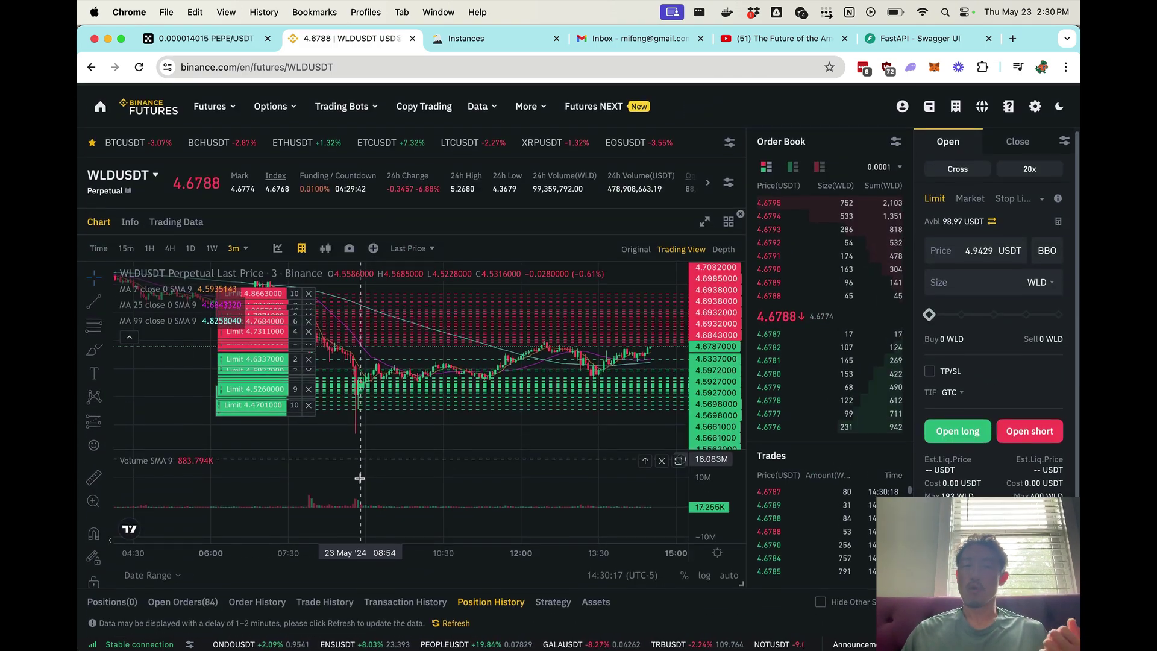
pyautogui.scroll(3, 360, 478)
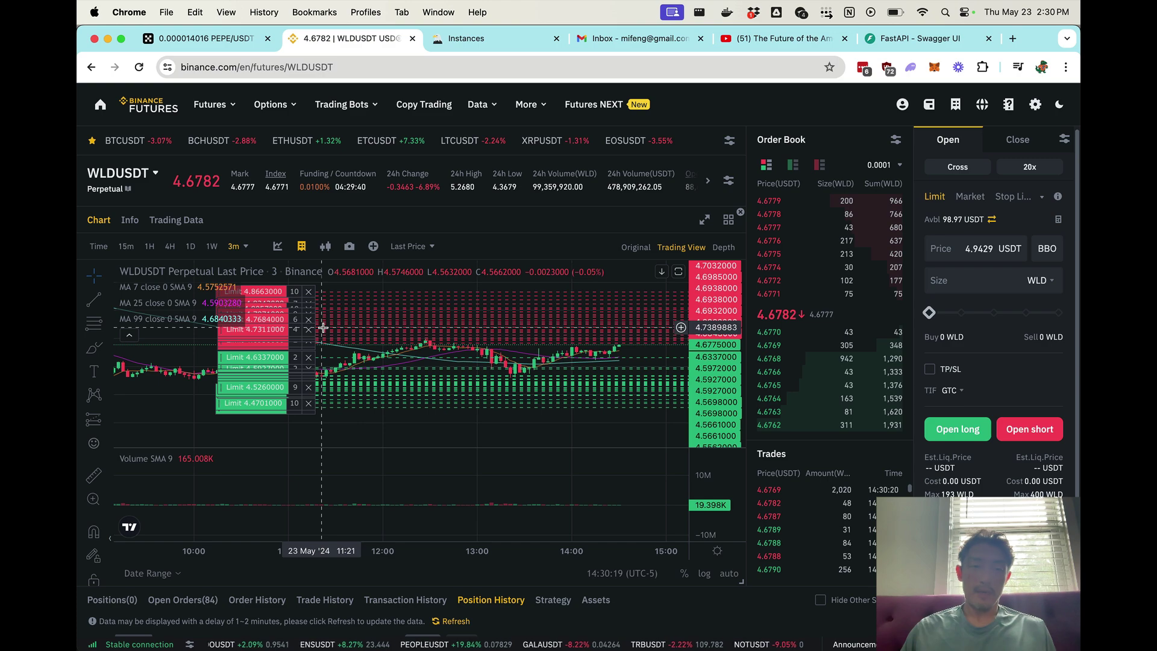
pyautogui.scroll(-1, 415, 507)
pyautogui.scroll(-7, 684, 589)
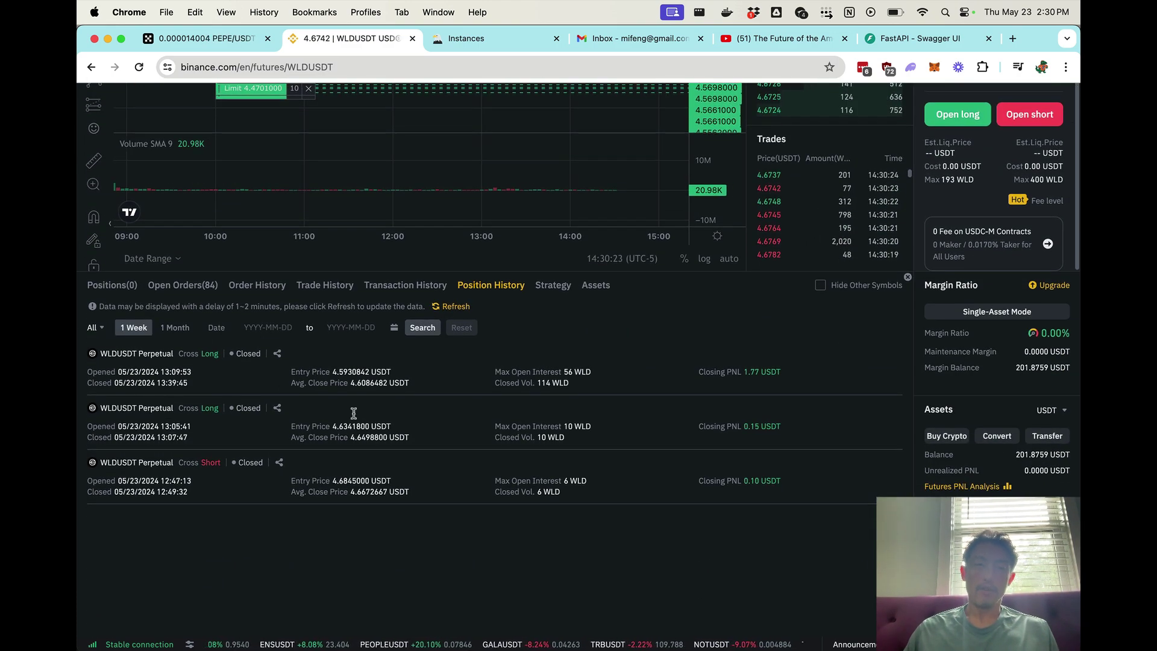
pyautogui.scroll(7, 355, 400)
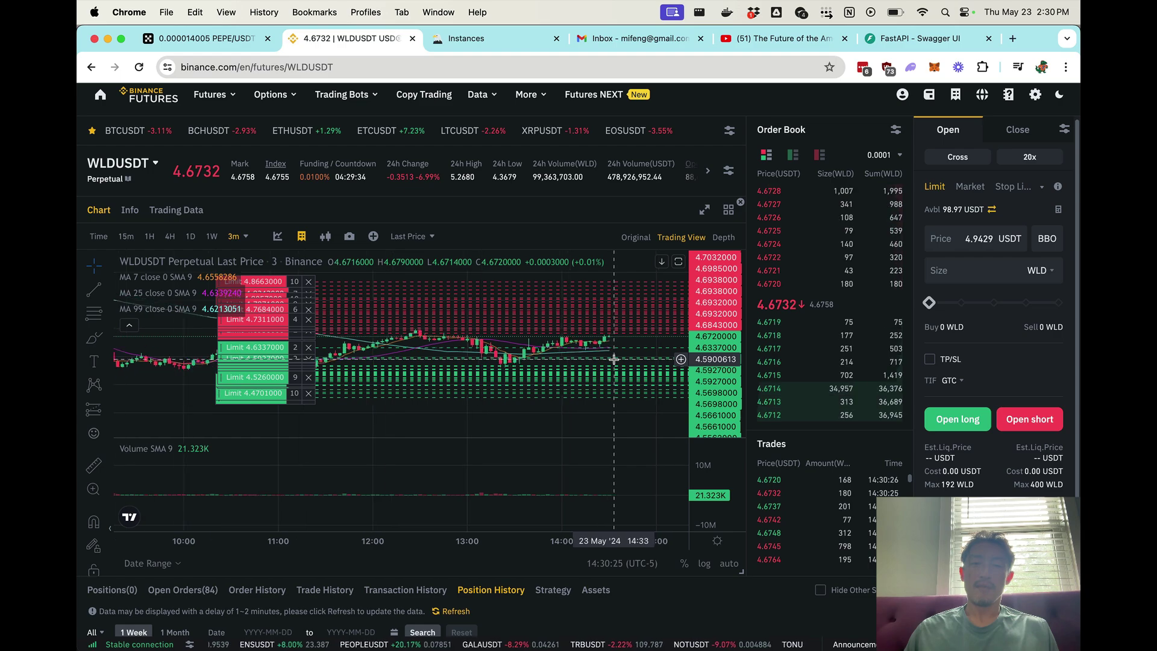
pyautogui.scroll(3, 613, 359)
pyautogui.moveTo(614, 359); pyautogui.dragTo(411, 435)
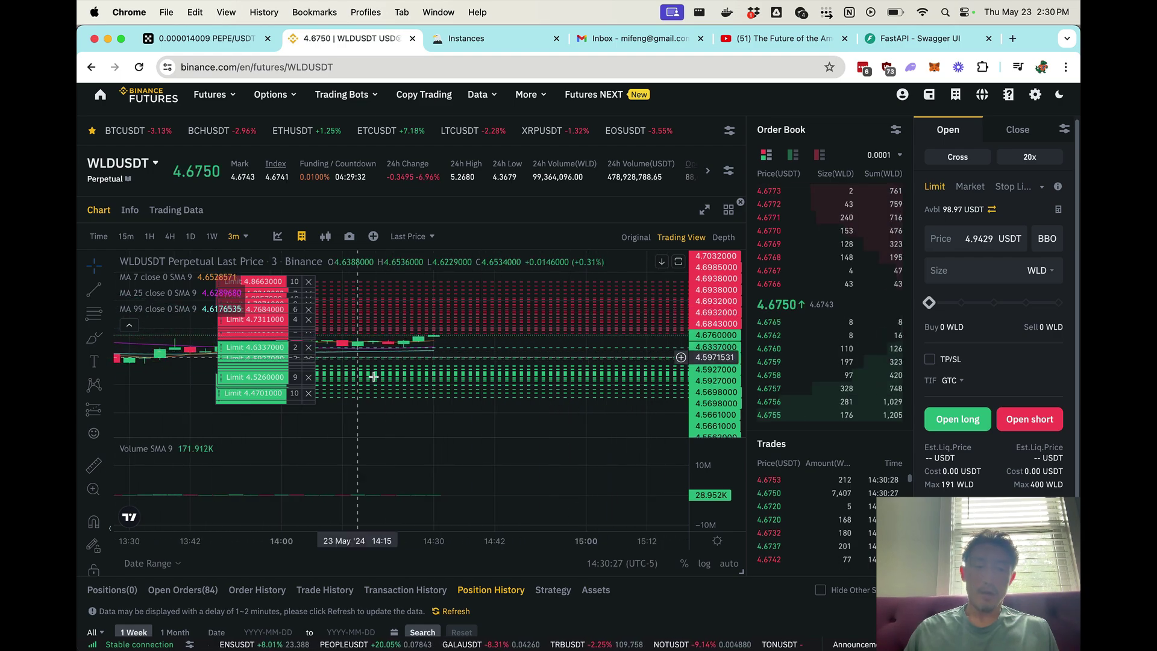
pyautogui.scroll(1, 416, 446)
pyautogui.scroll(-6, 422, 458)
pyautogui.scroll(6, 433, 480)
pyautogui.scroll(-5, 434, 464)
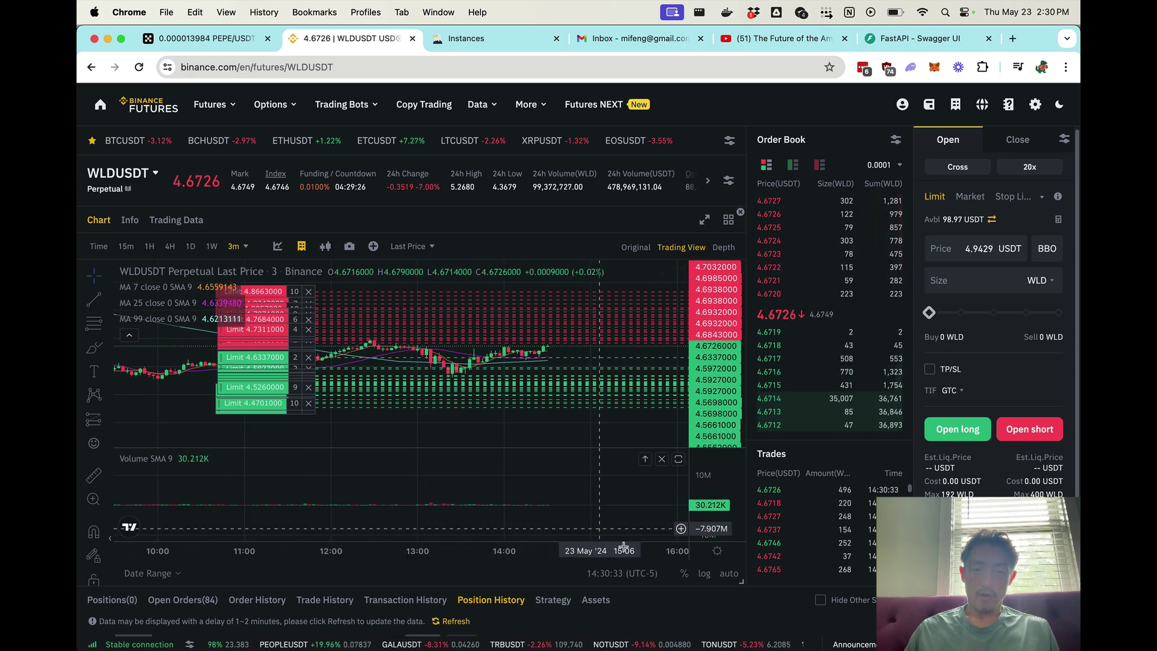
pyautogui.scroll(-5, 657, 575)
# Show the Trade History table of WLD close-long fills, scrolled to its top.
pyautogui.click(327, 356)
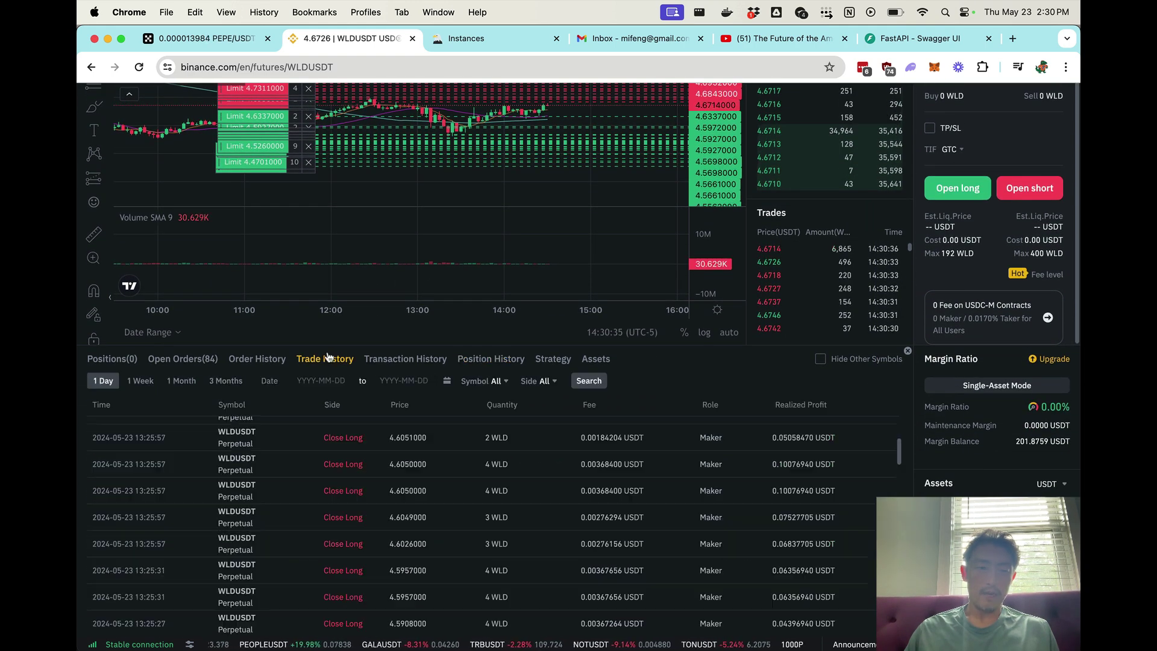
pyautogui.scroll(3, 457, 456)
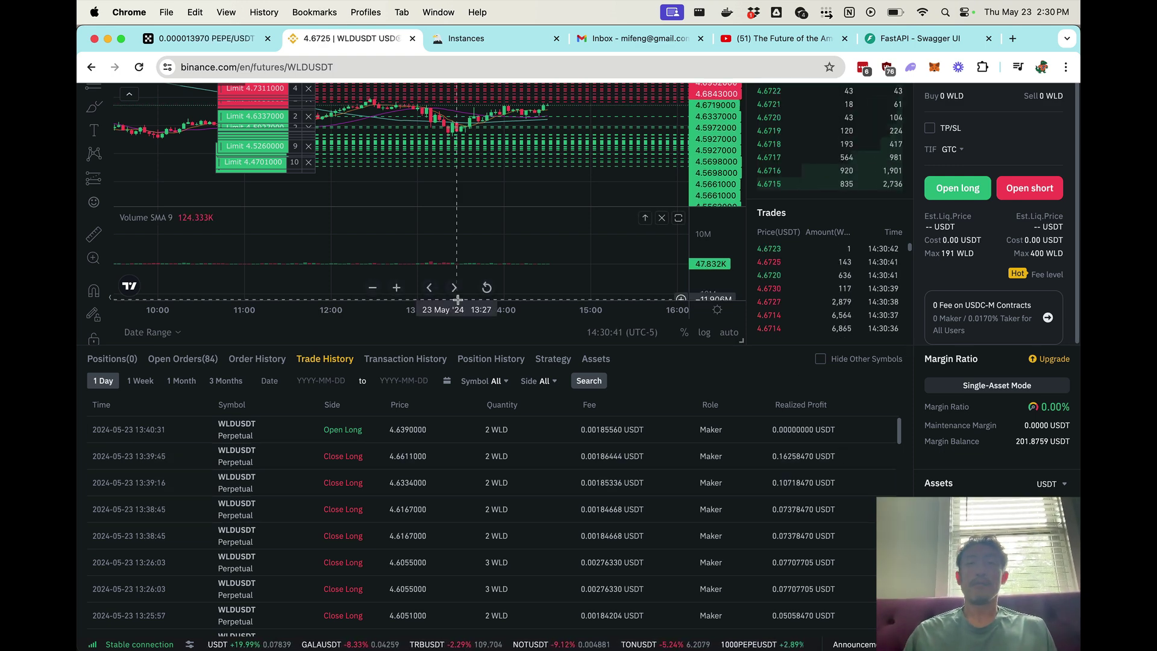
pyautogui.press('super+Tab')
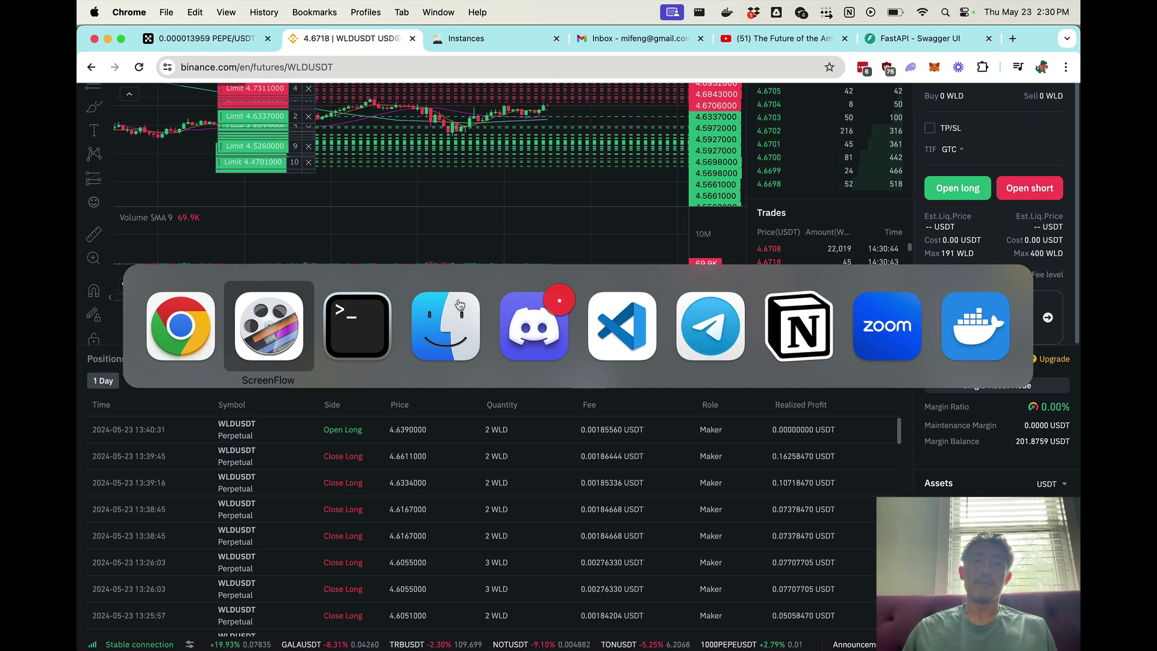
# List the running Docker containers with docker ps in a new Terminal tab.
pyautogui.press('super+Tab')
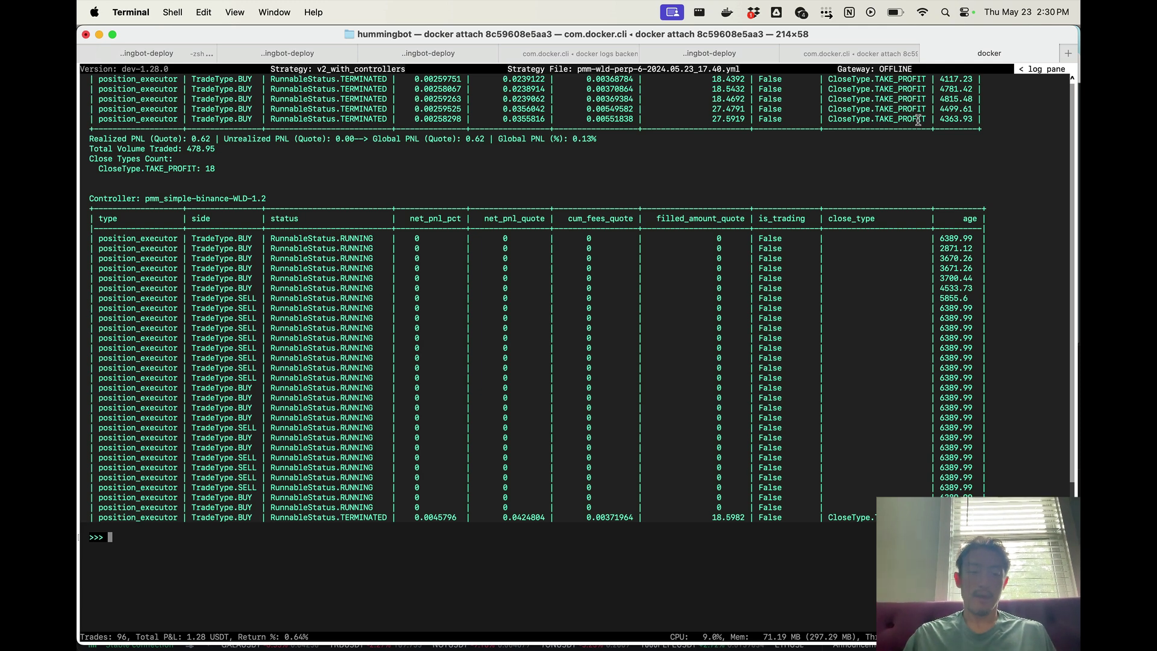
pyautogui.press('super+t')
pyautogui.write('docker p')
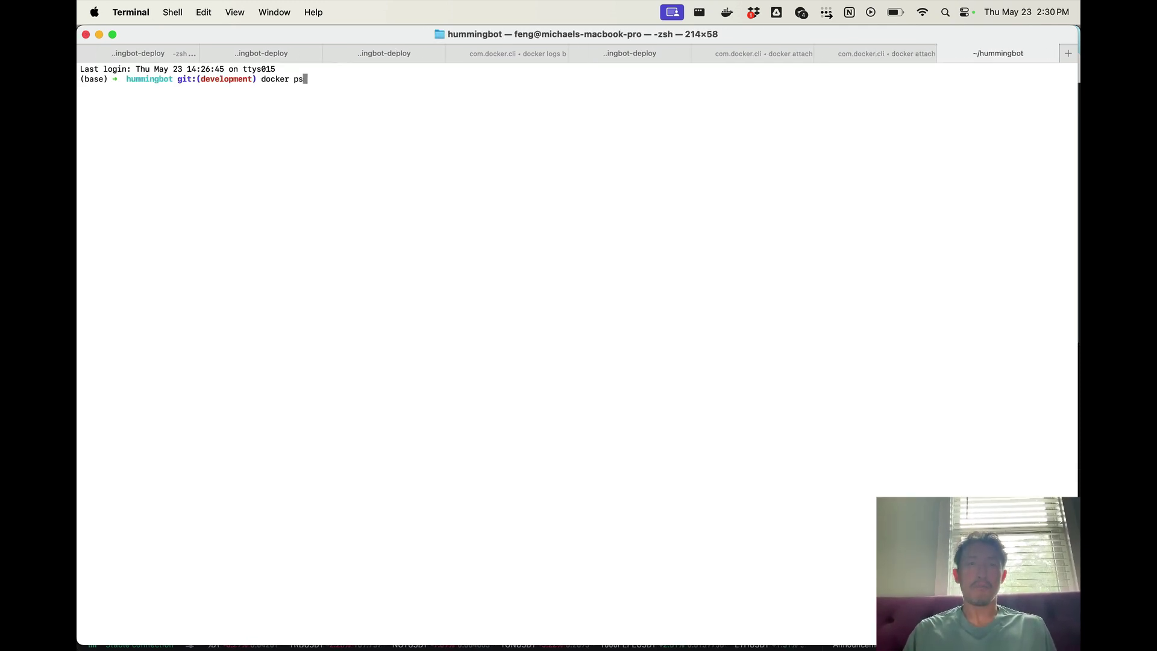
pyautogui.write('s')
pyautogui.press('Return')
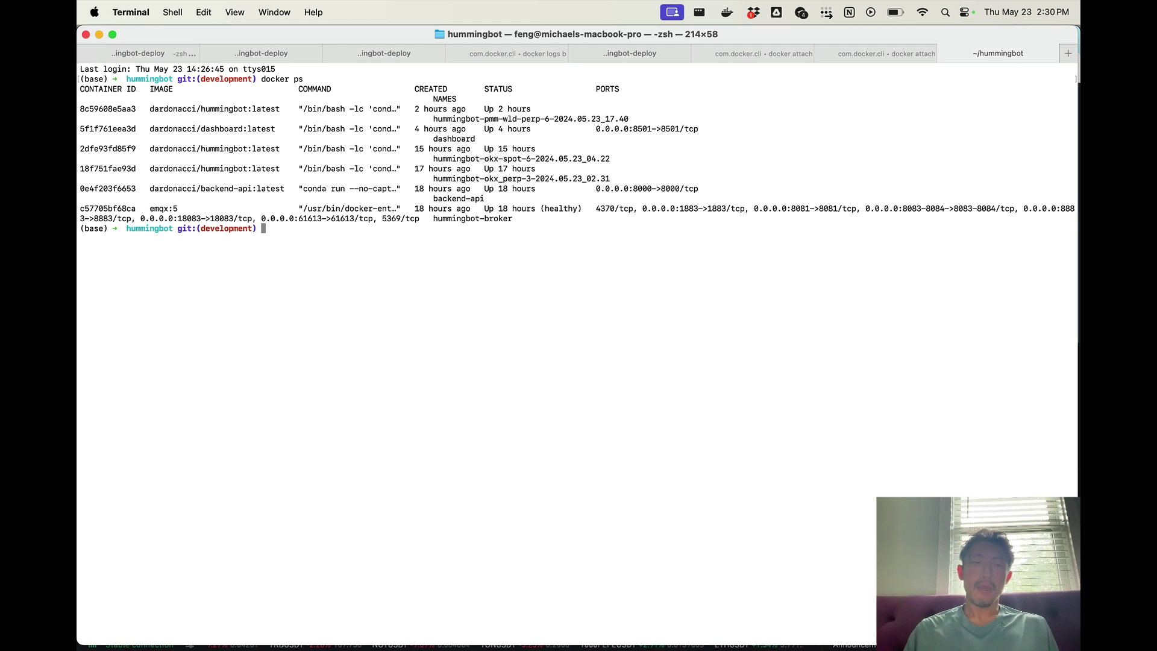
# Attach to the WLD bot container by its ID and refresh the status tables.
pyautogui.write('docker attach')
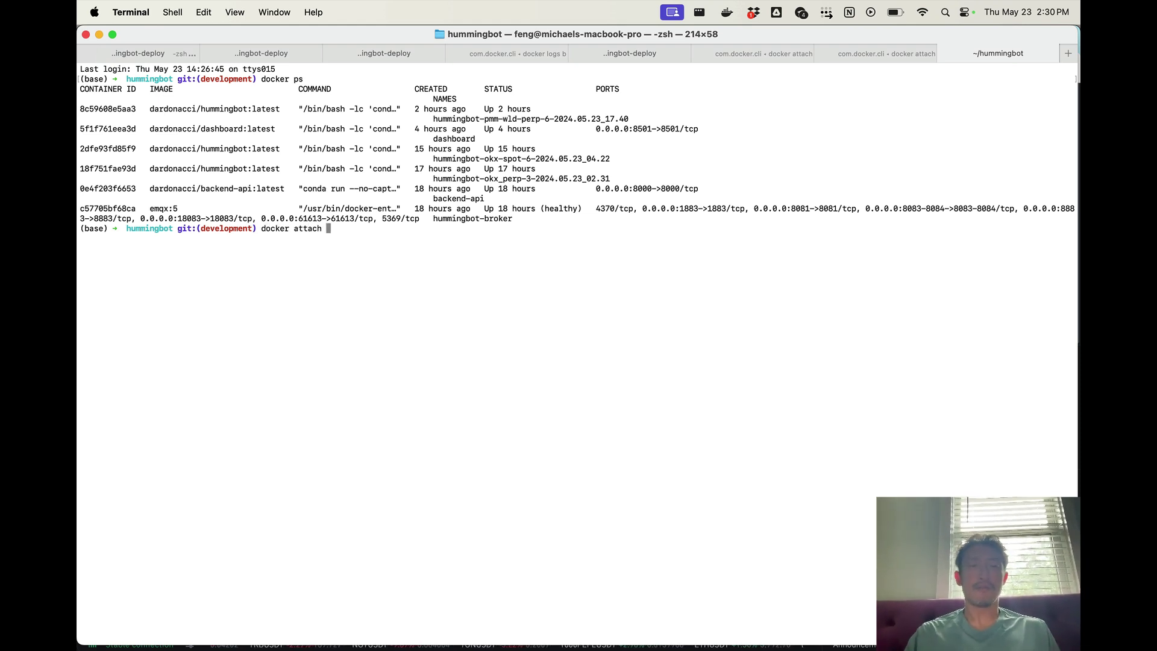
pyautogui.doubleClick(111, 110)
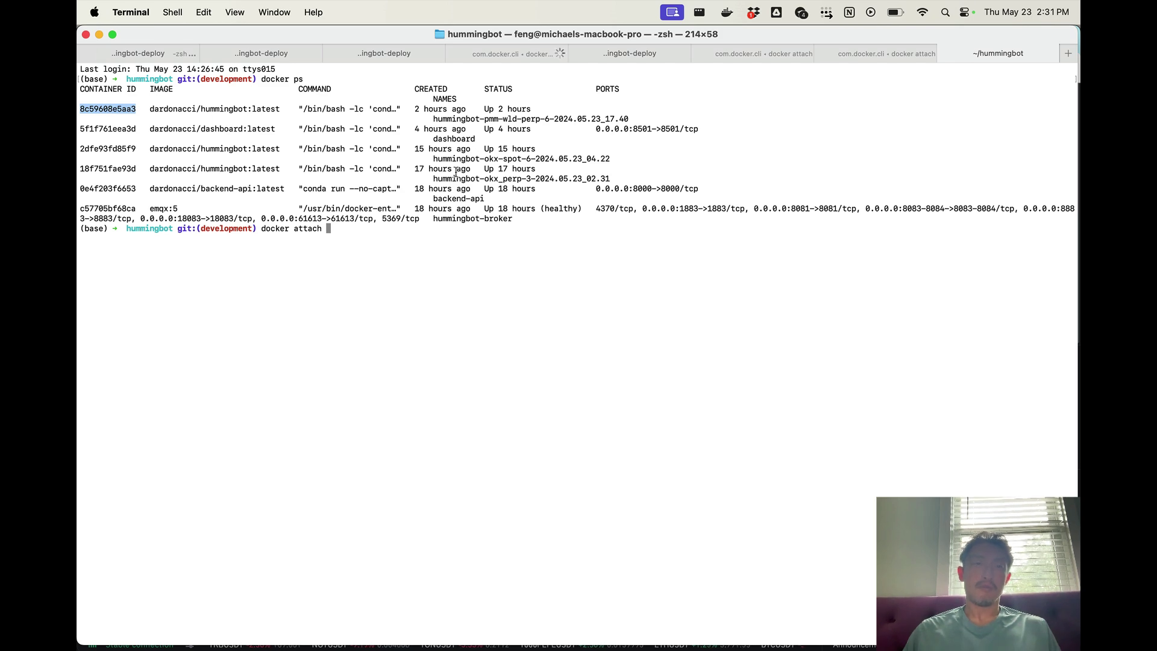
pyautogui.write('8c59608e5aa3')
pyautogui.press('Return')
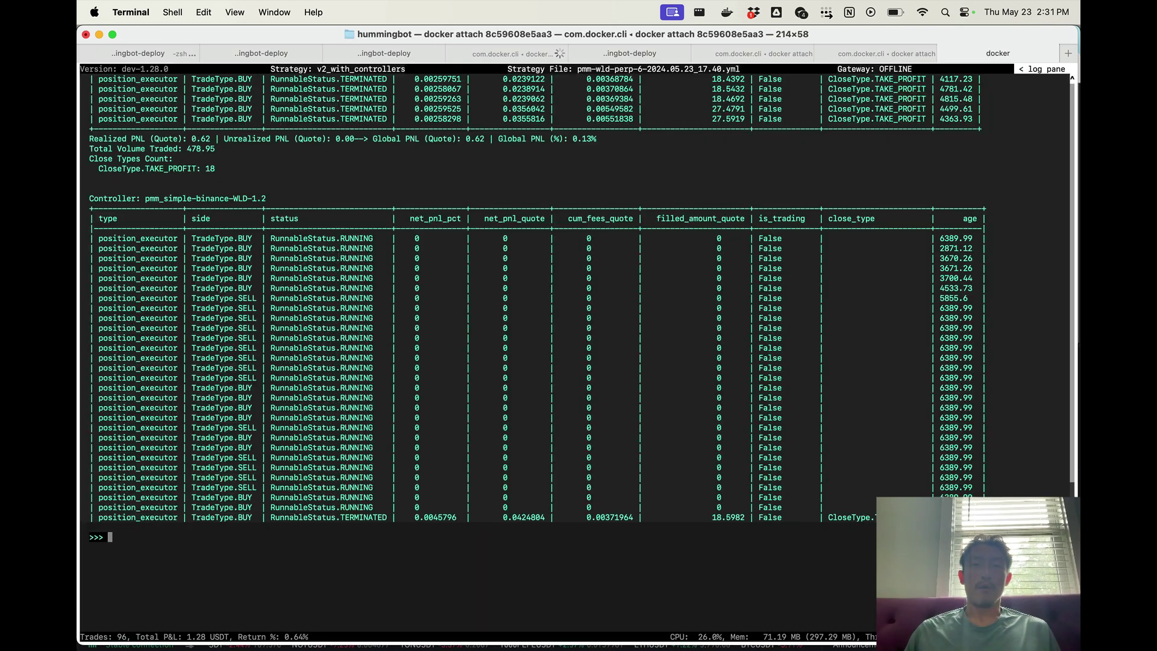
pyautogui.scroll(5, 470, 368)
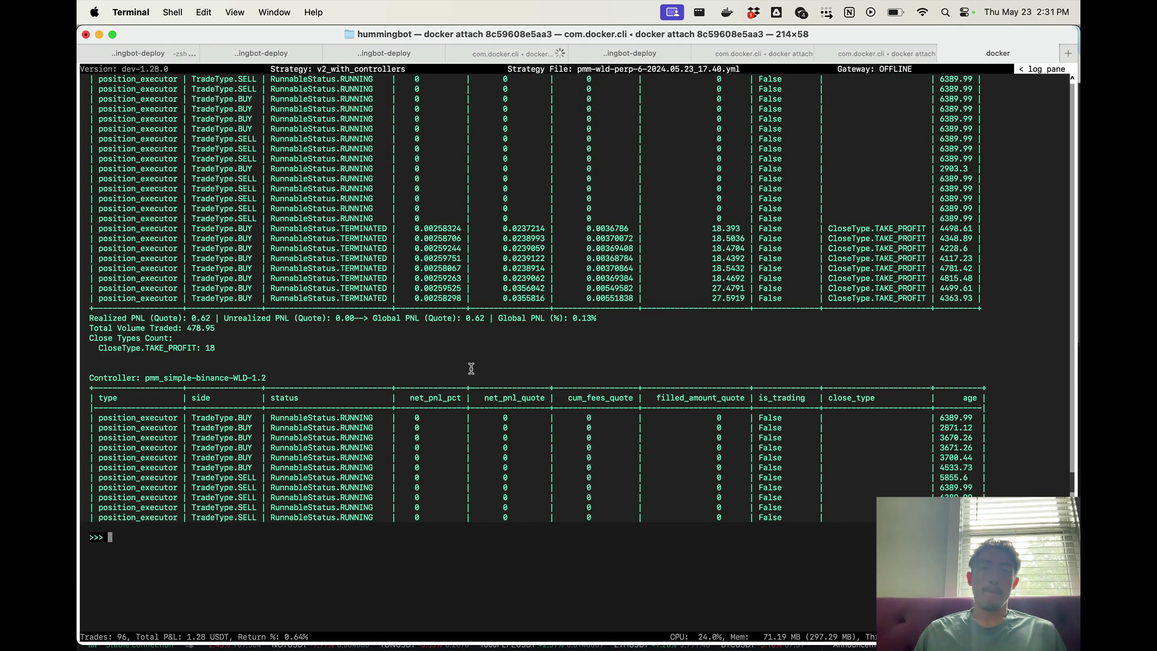
pyautogui.scroll(-10, 470, 368)
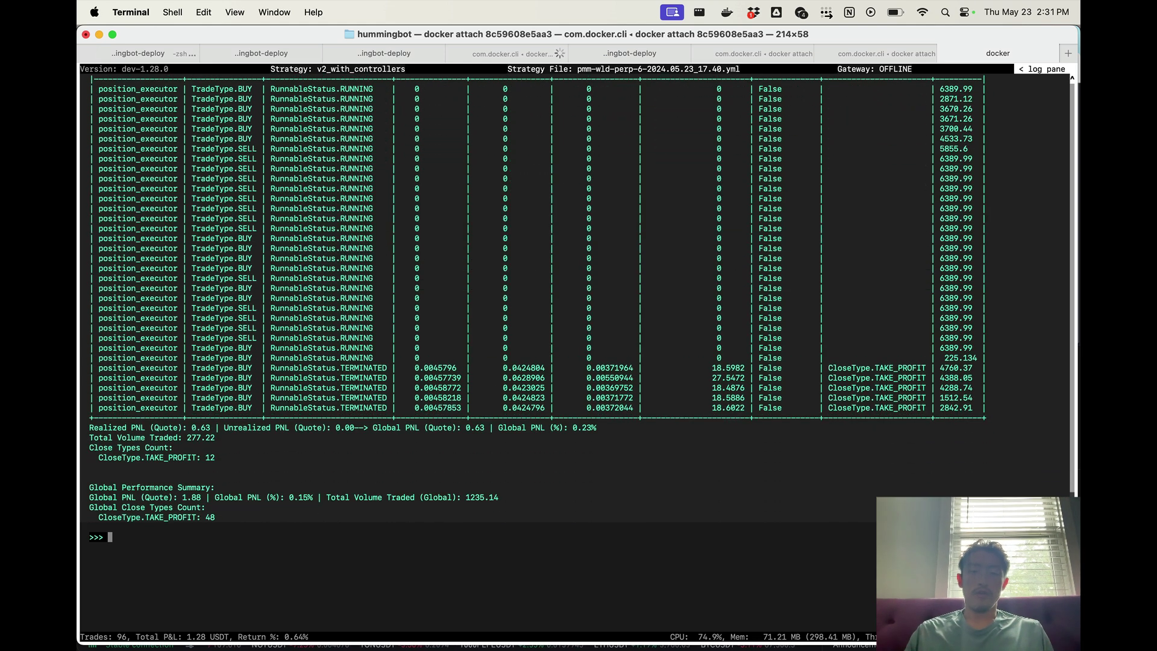
pyautogui.press('Tab')
pyautogui.press('Escape')
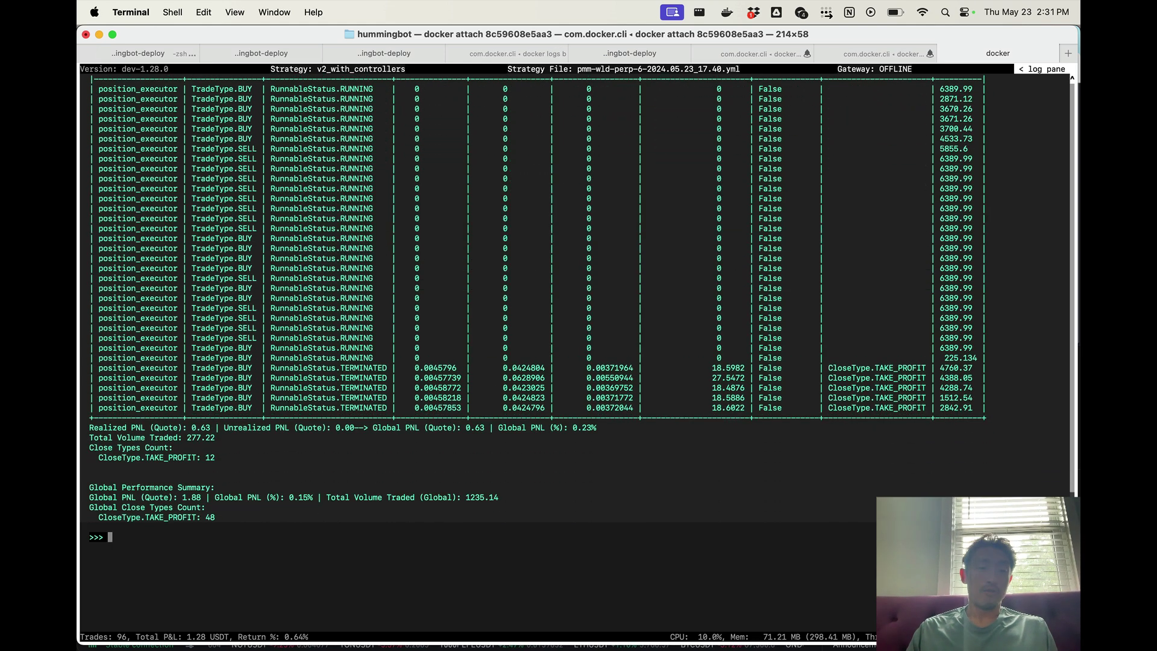
# Run history and review the report: 96 WLD-USDT trades, 1.28 USDT P&L, 0.64% return.
pyautogui.write('history')
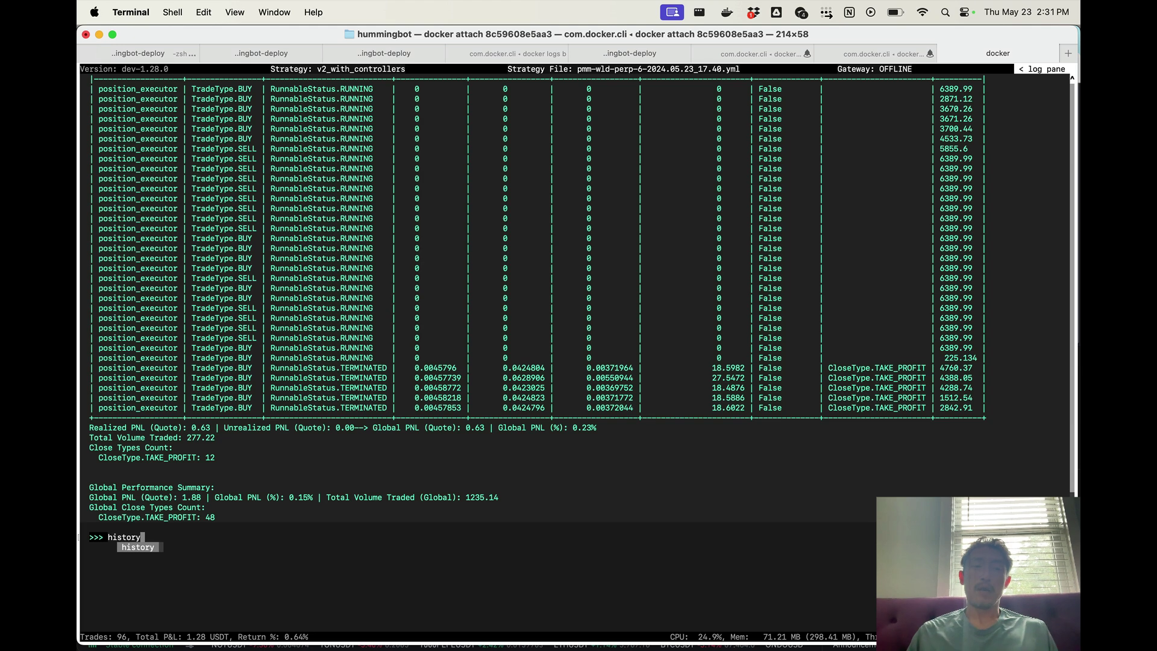
pyautogui.press('Return')
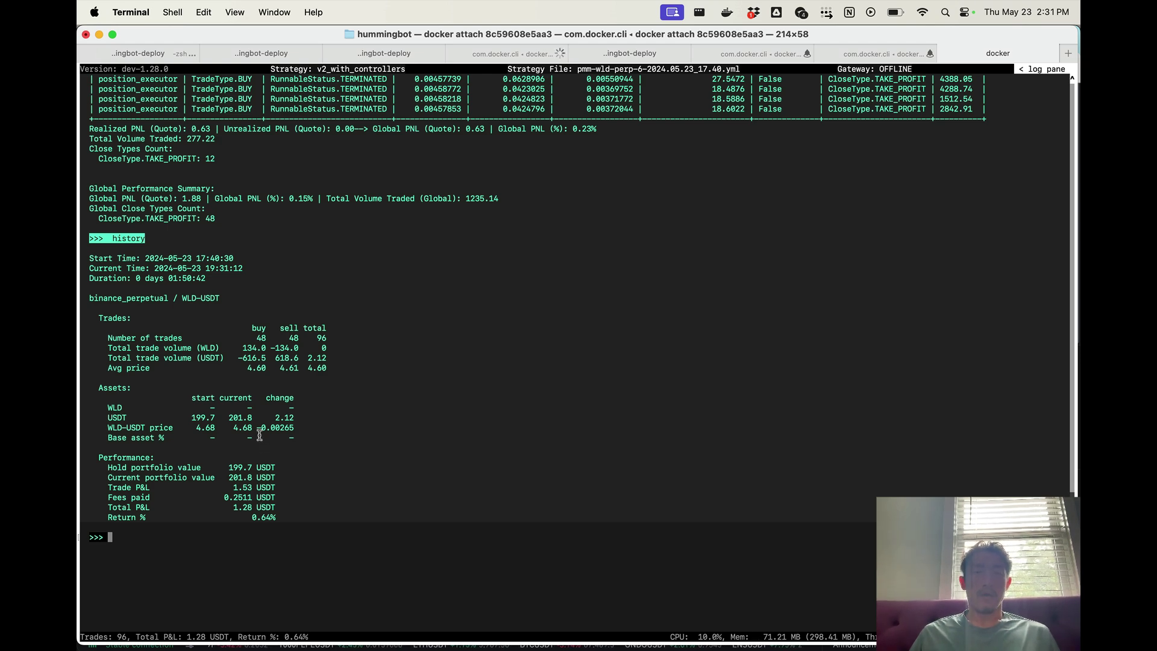
pyautogui.scroll(12, 260, 435)
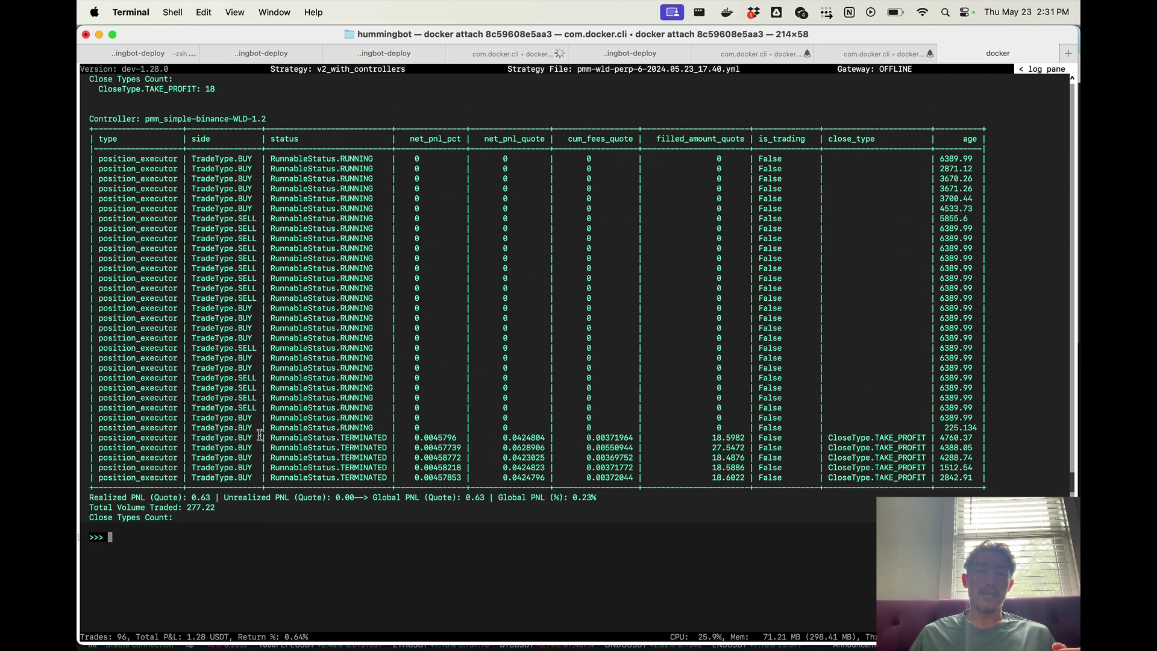
pyautogui.scroll(-1, 260, 435)
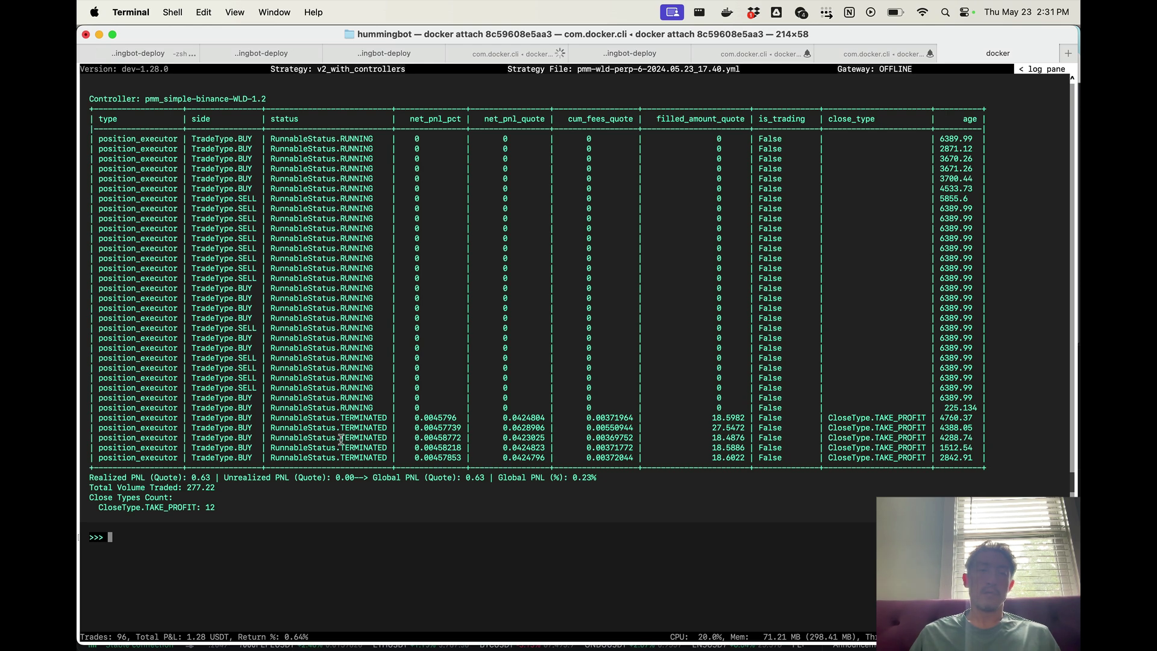
pyautogui.scroll(-2, 341, 439)
pyautogui.scroll(2, 341, 439)
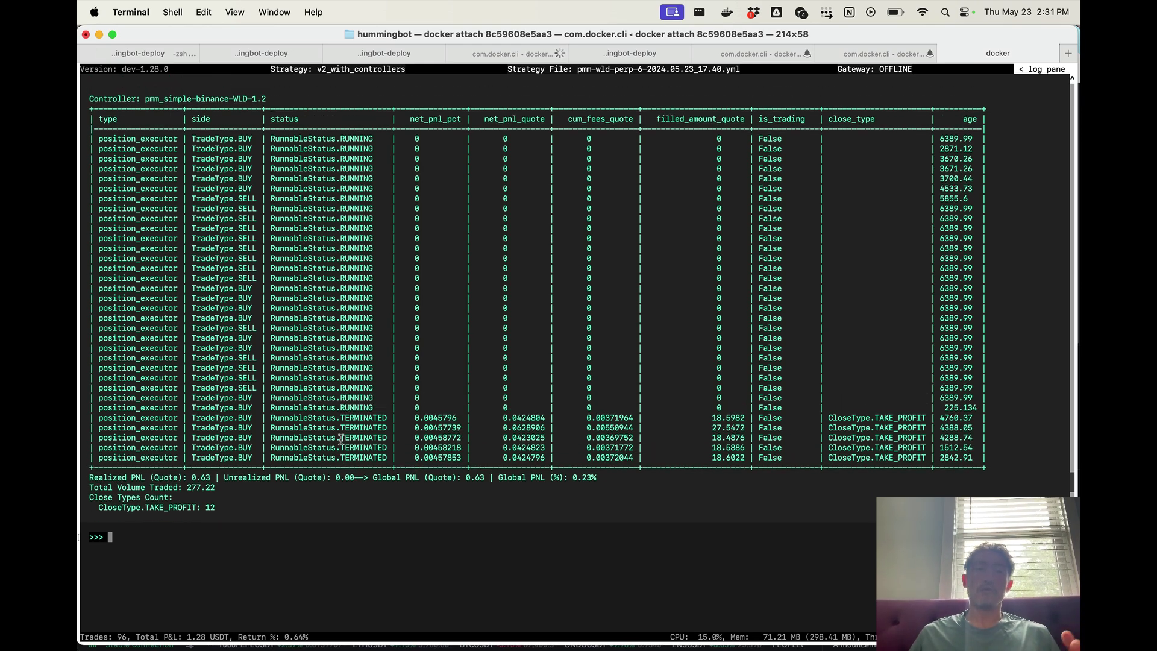
pyautogui.scroll(-10, 341, 439)
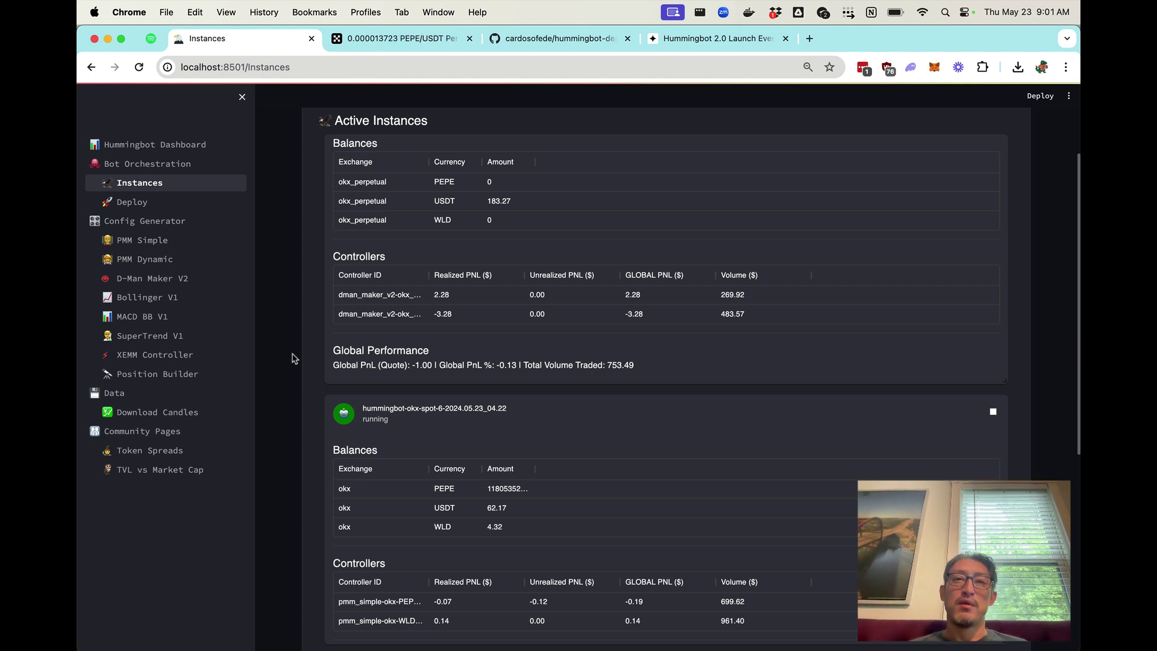
# Go from the Instances page to the cardosofede/hummingbot-deploy GitHub repository.
pyautogui.scroll(3, 294, 358)
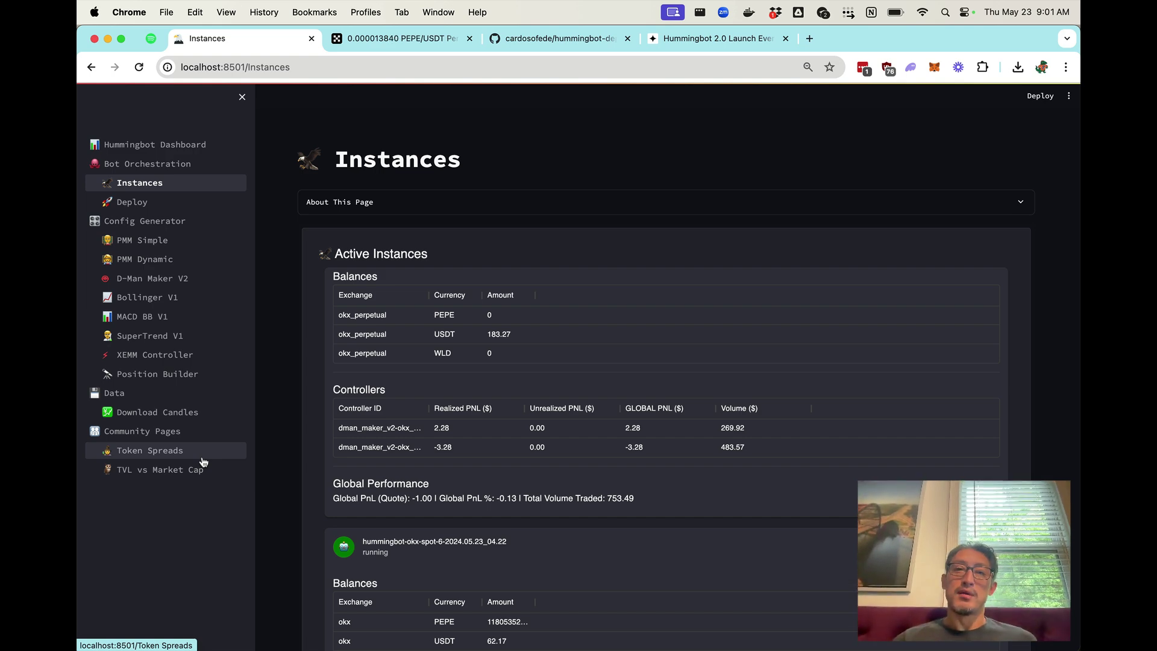
pyautogui.click(572, 44)
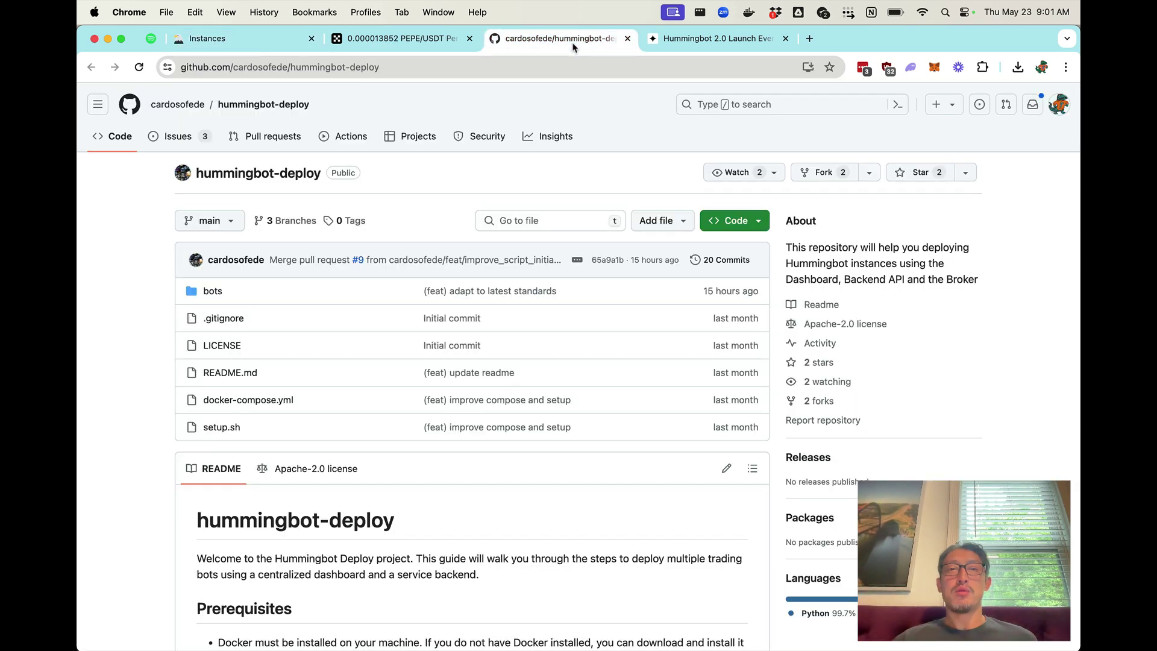